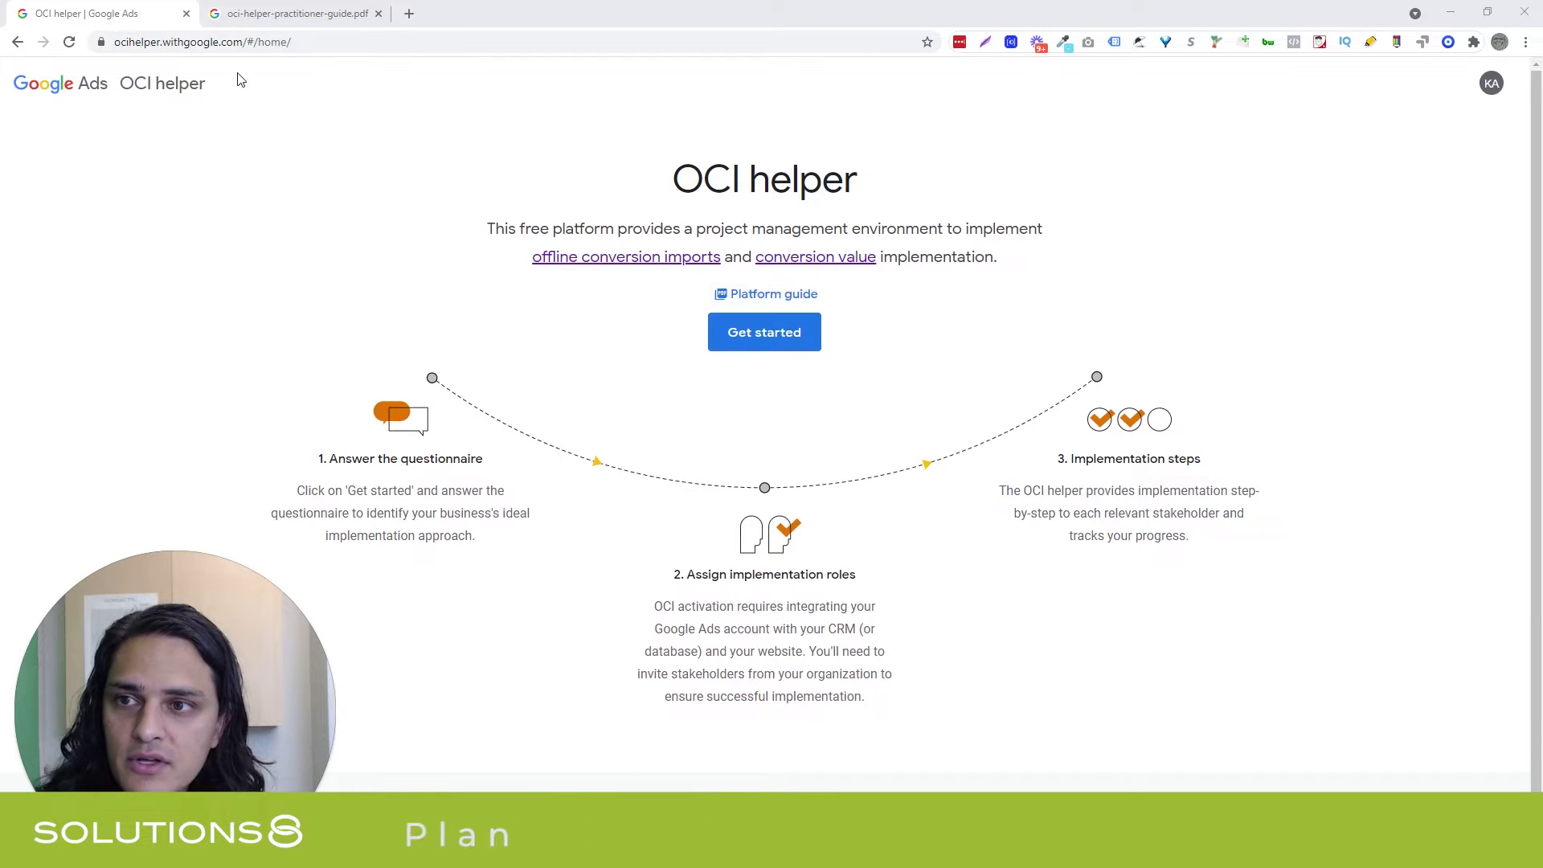
{"action": "left_click", "coordinate": [770, 302]}
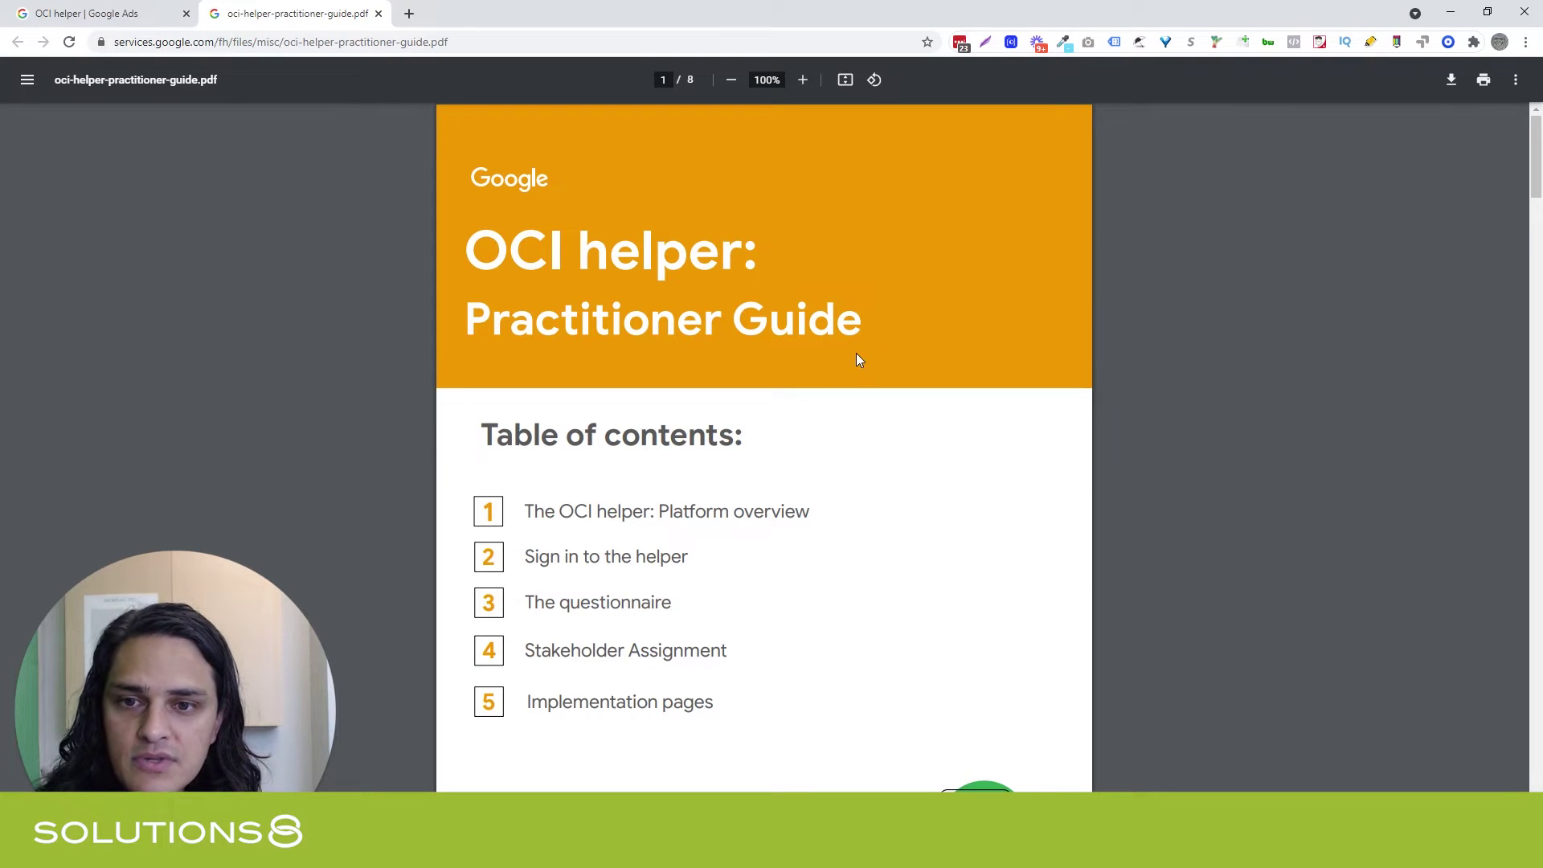
{"action": "scroll", "coordinate": [859, 360], "scroll_direction": "down", "scroll_amount": 10}
{"action": "scroll", "coordinate": [860, 359], "scroll_direction": "down", "scroll_amount": 9}
{"action": "scroll", "coordinate": [669, 392], "scroll_direction": "down", "scroll_amount": 20}
{"action": "scroll", "coordinate": [696, 393], "scroll_direction": "down", "scroll_amount": 7}
{"action": "scroll", "coordinate": [696, 389], "scroll_direction": "up", "scroll_amount": 4}
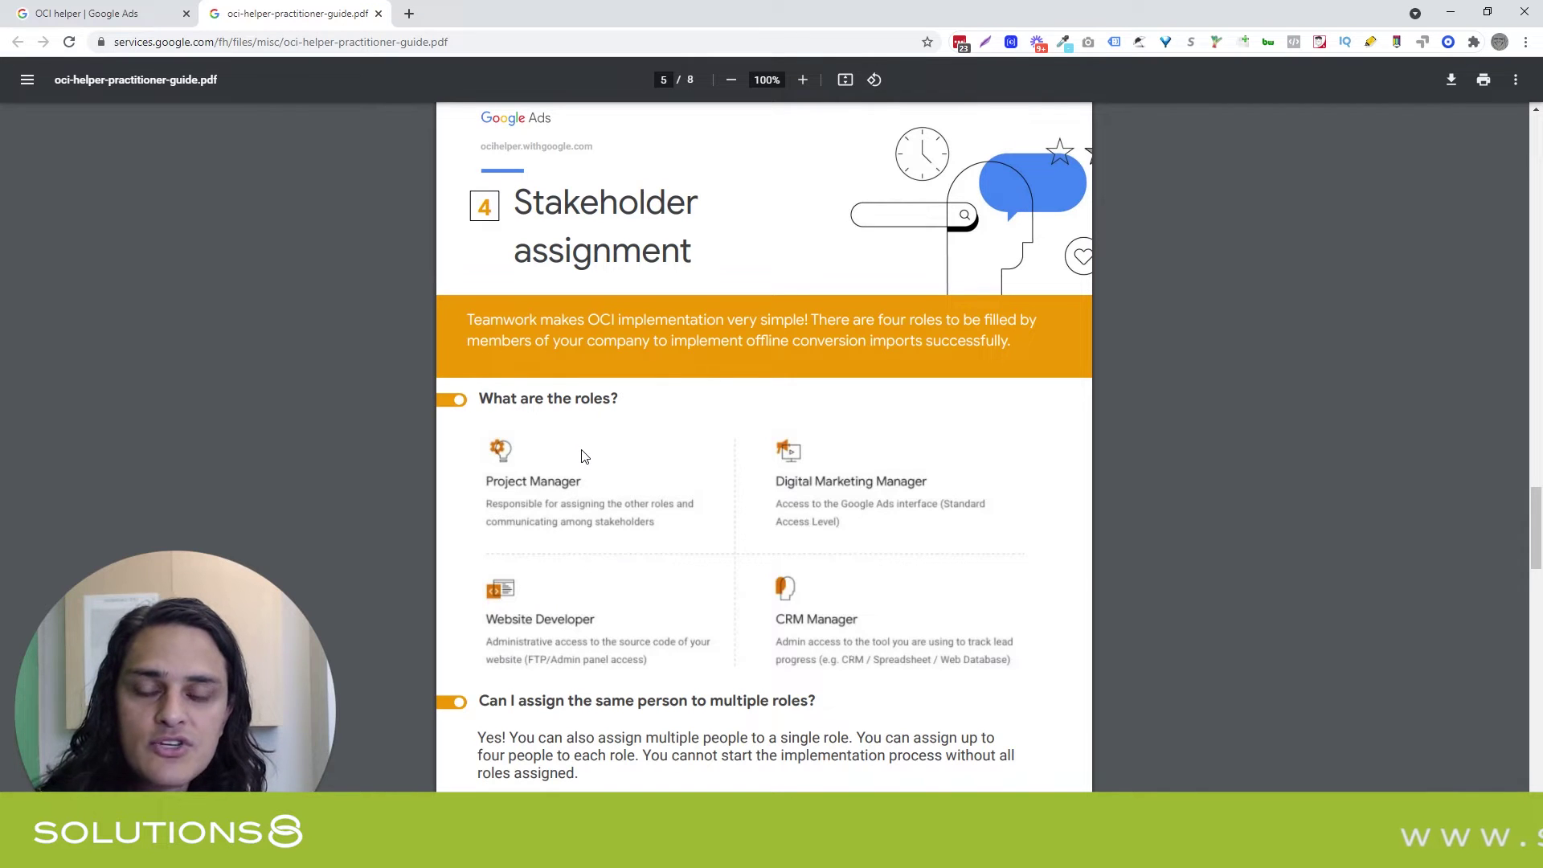
{"action": "scroll", "coordinate": [695, 530], "scroll_direction": "down", "scroll_amount": 2}
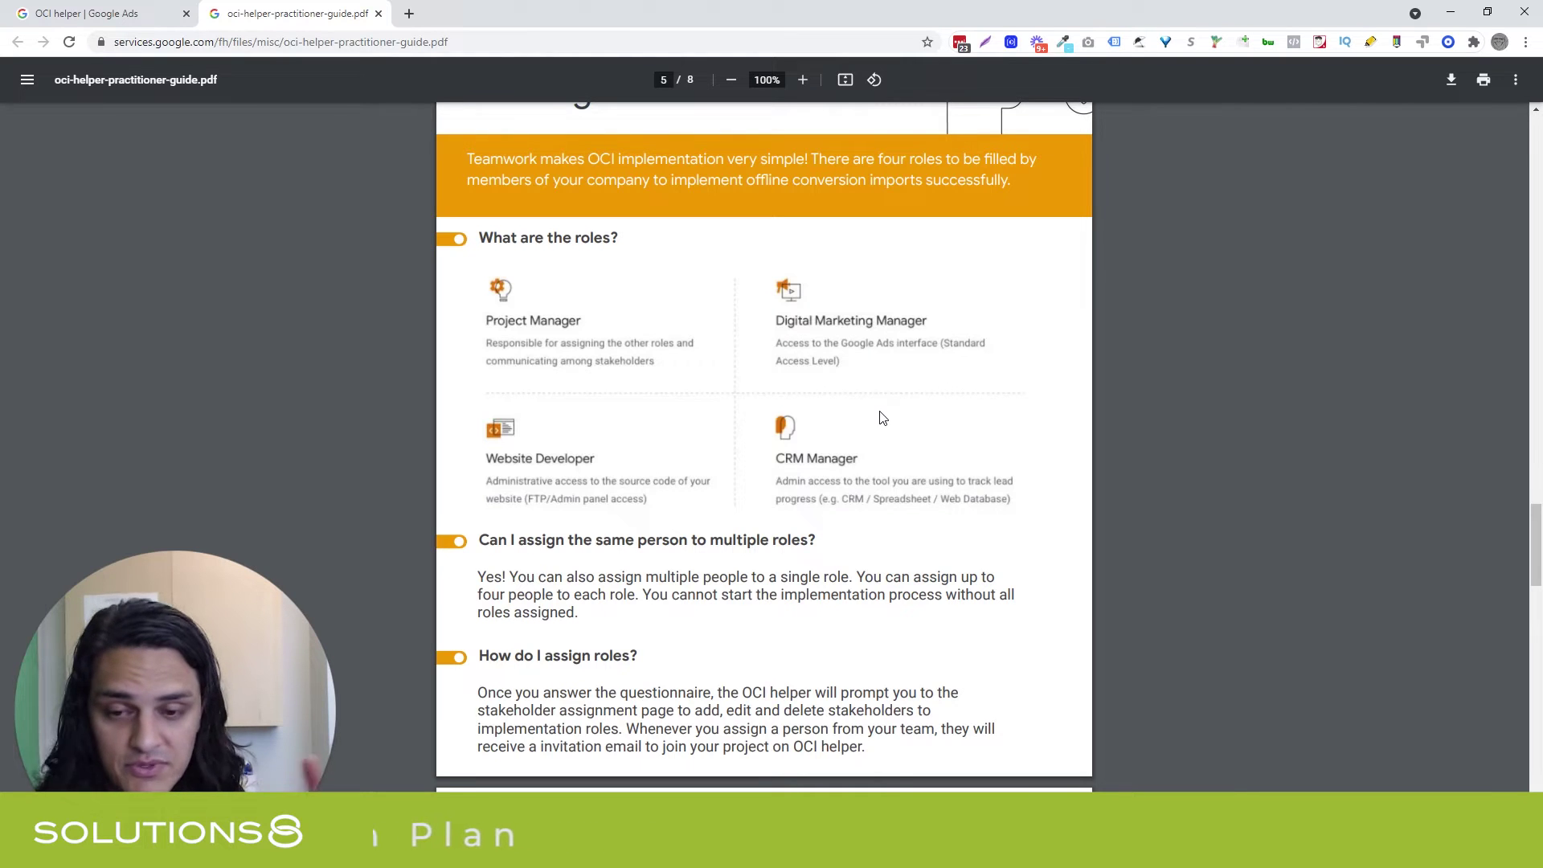
{"action": "scroll", "coordinate": [881, 417], "scroll_direction": "down", "scroll_amount": 1}
{"action": "scroll", "coordinate": [882, 417], "scroll_direction": "down", "scroll_amount": 5}
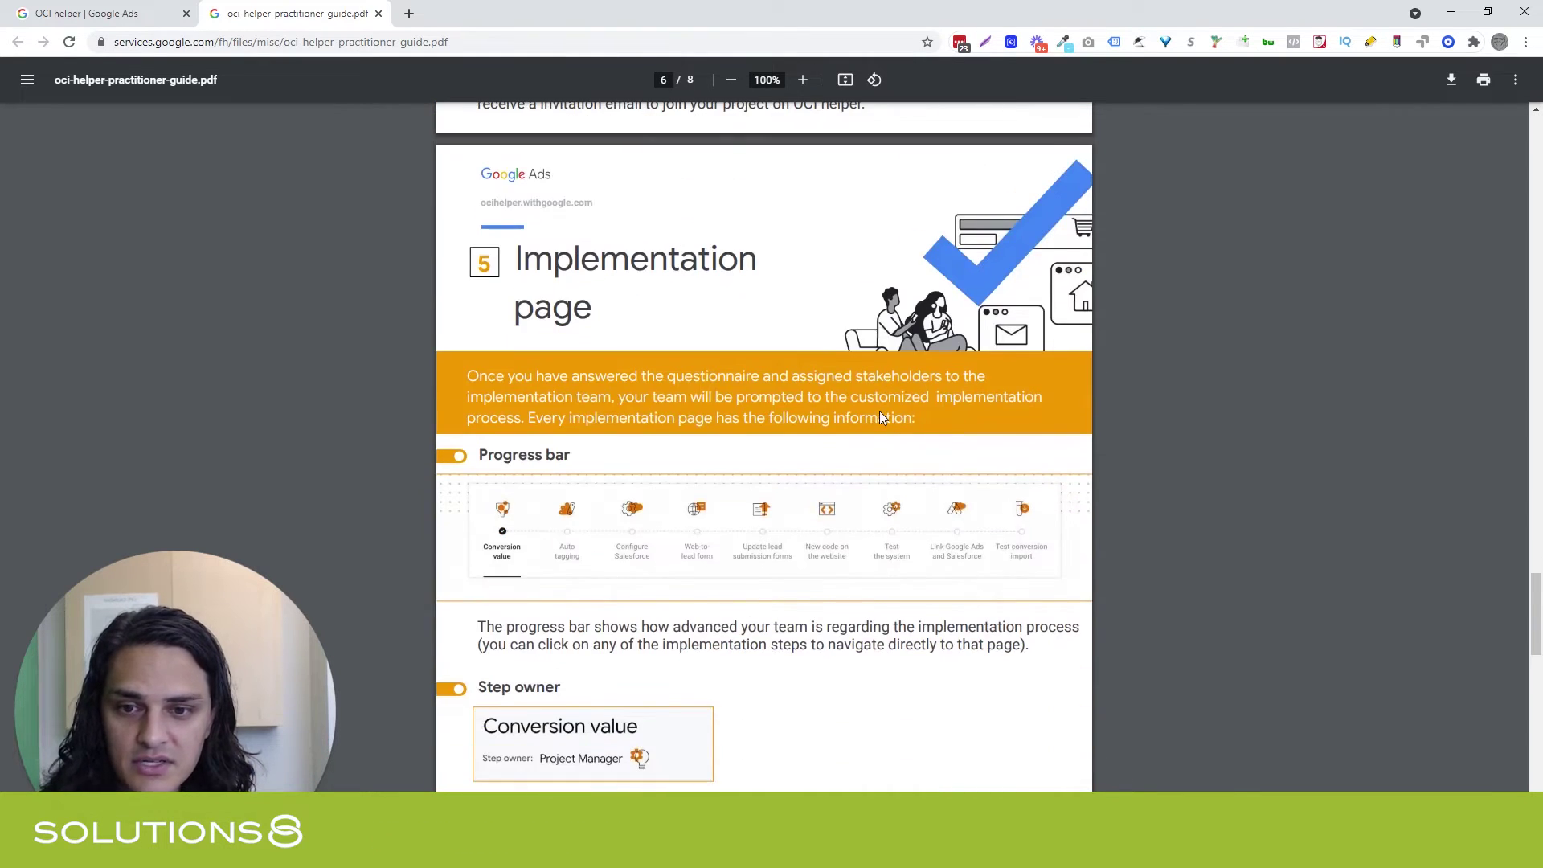
{"action": "scroll", "coordinate": [619, 253], "scroll_direction": "down", "scroll_amount": 1}
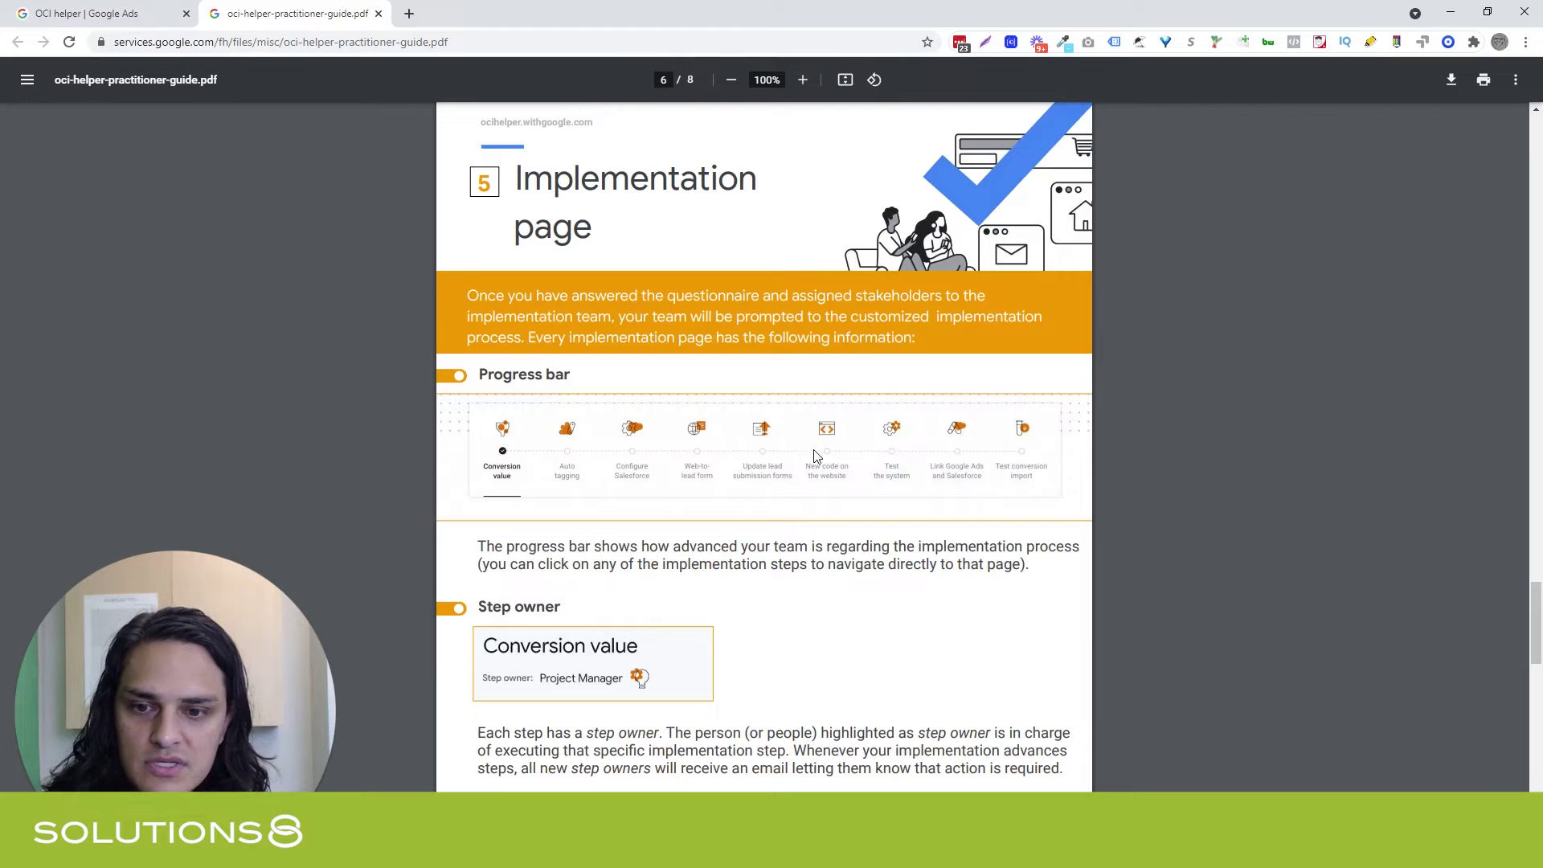
{"action": "scroll", "coordinate": [723, 434], "scroll_direction": "down", "scroll_amount": 4}
{"action": "scroll", "coordinate": [750, 410], "scroll_direction": "down", "scroll_amount": 15}
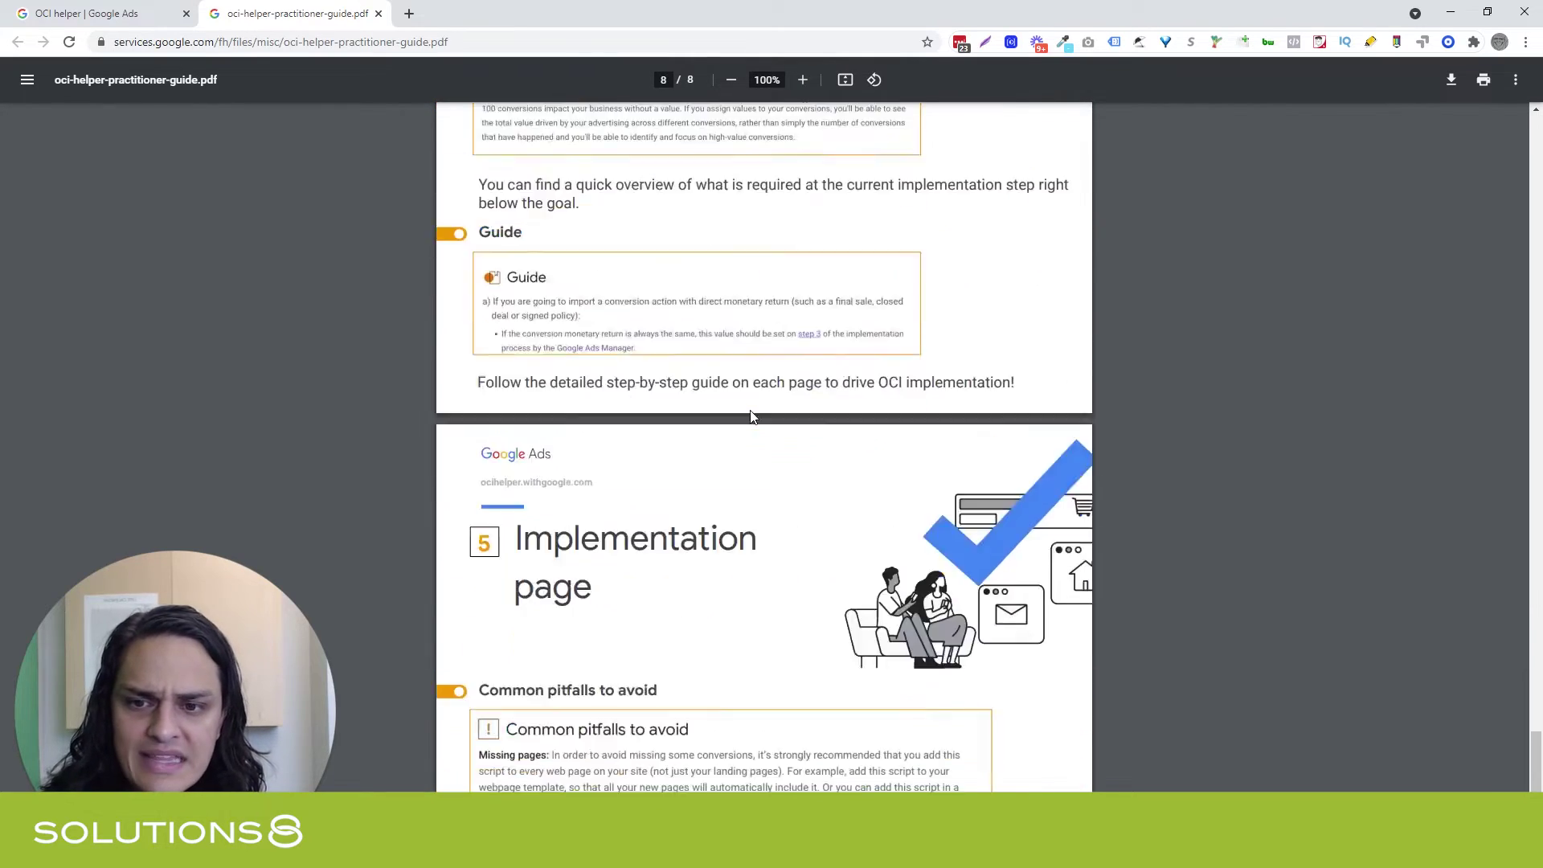
{"action": "scroll", "coordinate": [753, 415], "scroll_direction": "up", "scroll_amount": 20}
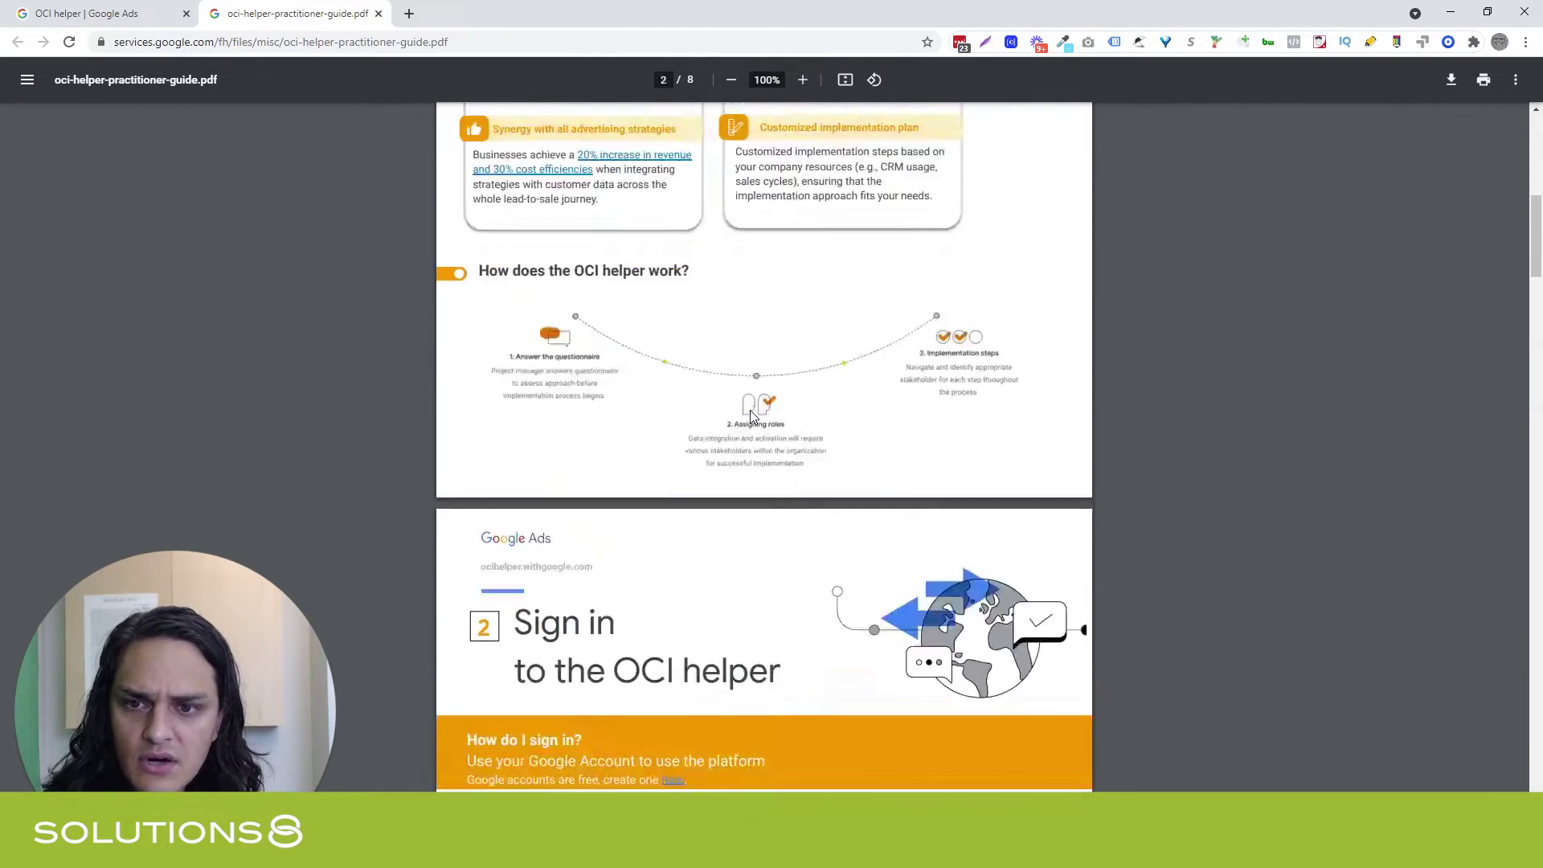
{"action": "left_click", "coordinate": [74, 16]}
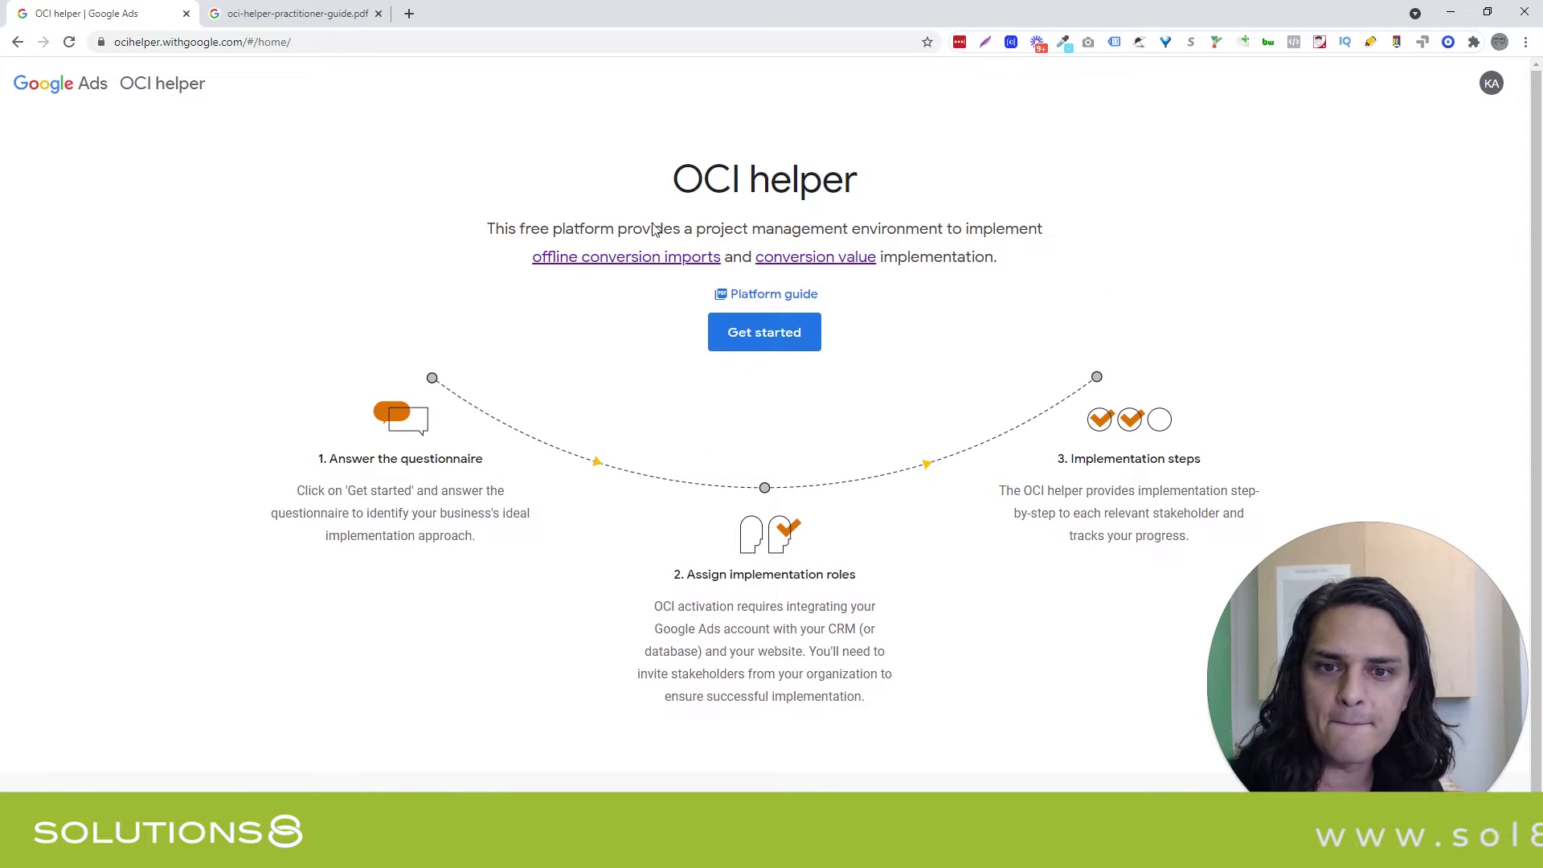
Step: Start the questionnaire, answer No on lead-to-sale actions, and open the lead-to-sale journey guide PDF
{"action": "left_click", "coordinate": [732, 327]}
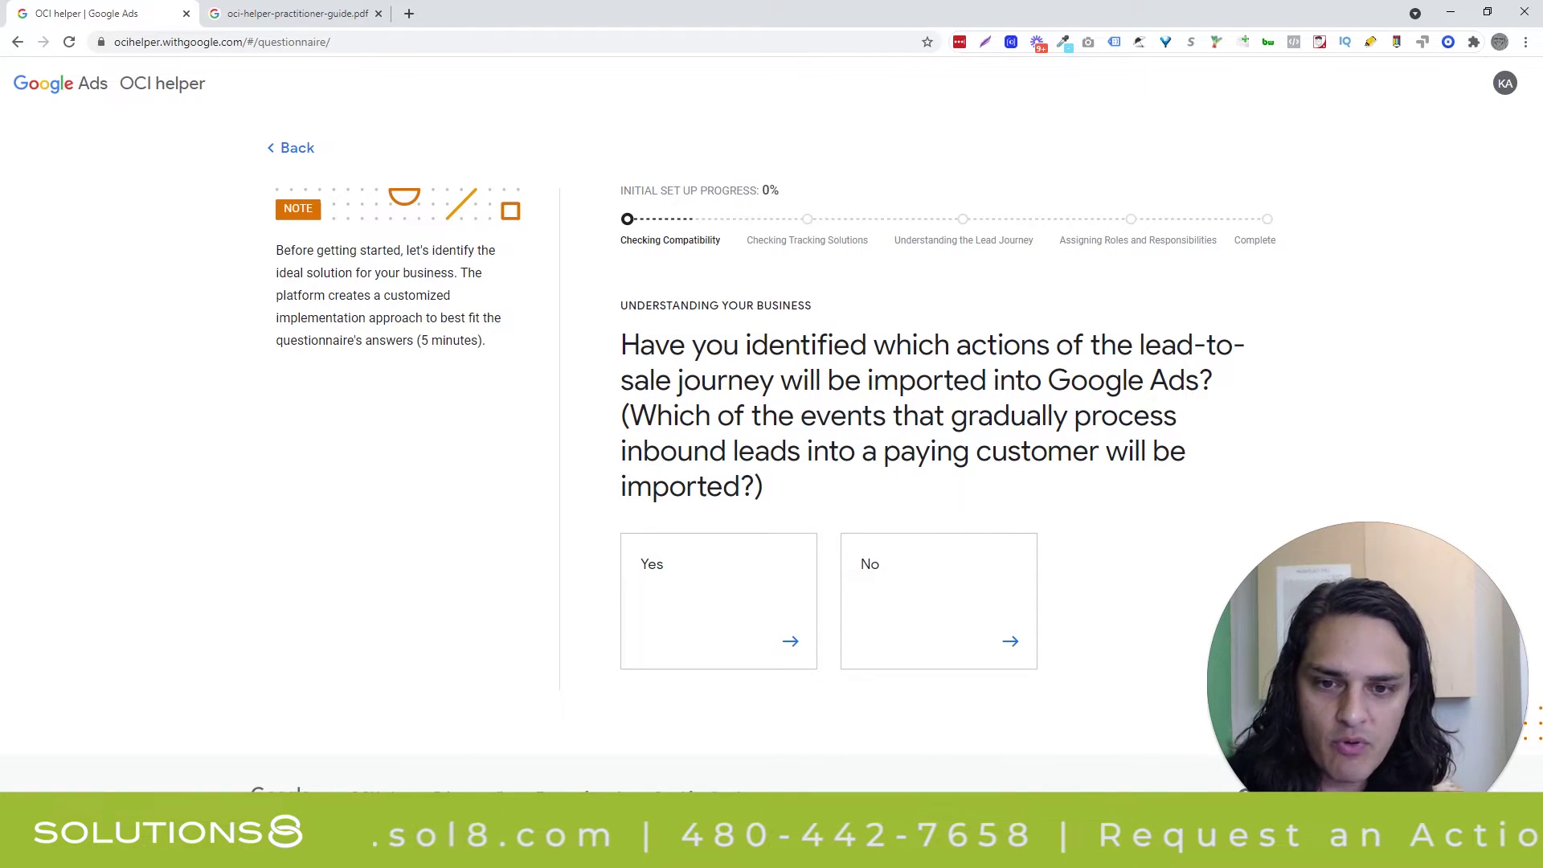
{"action": "left_click", "coordinate": [946, 612]}
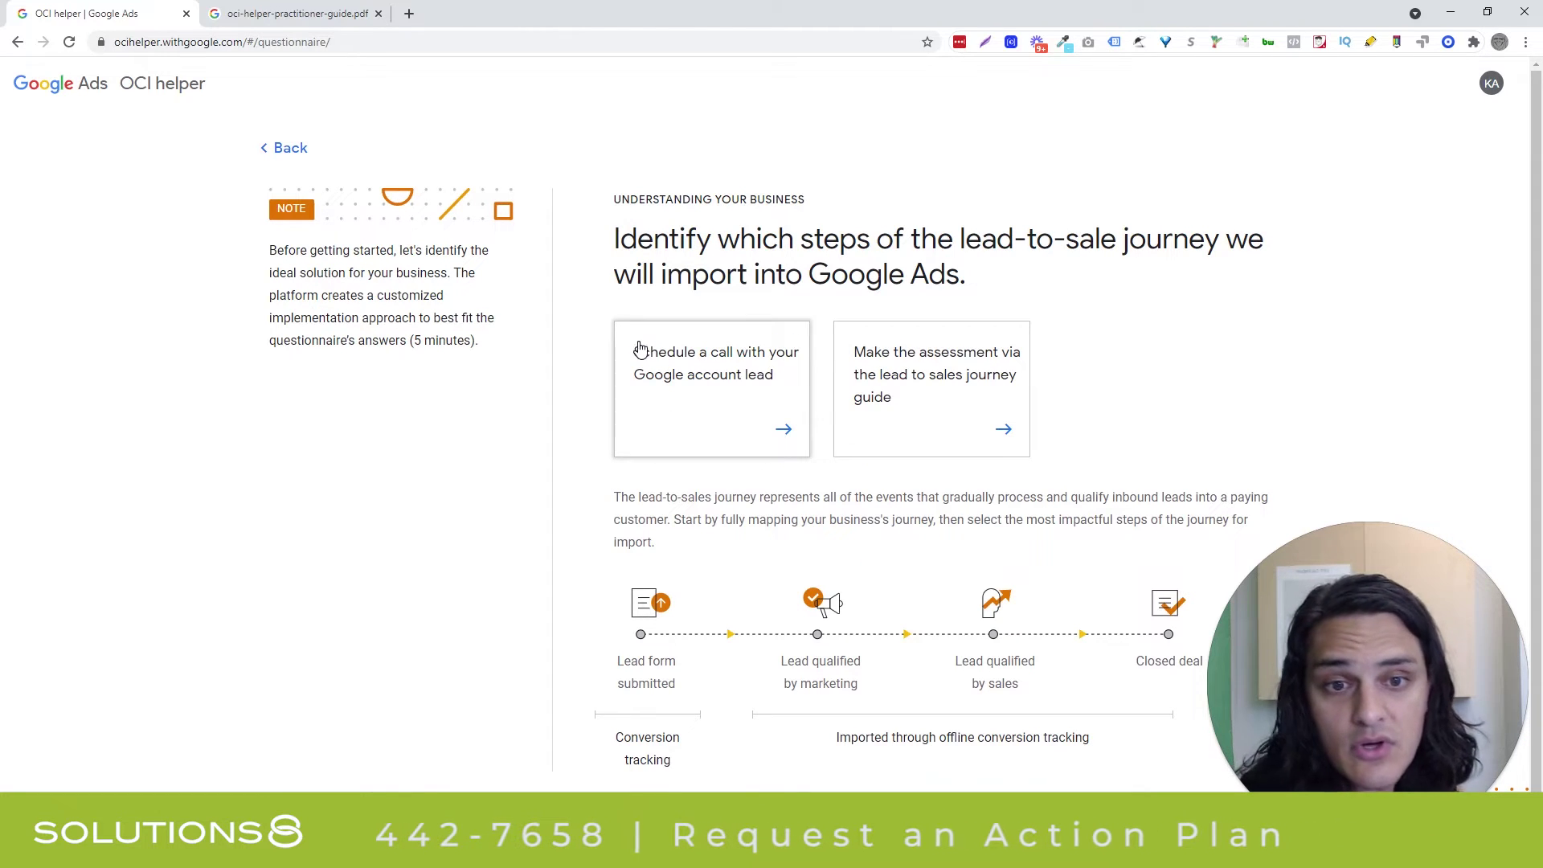
{"action": "left_click", "coordinate": [909, 399]}
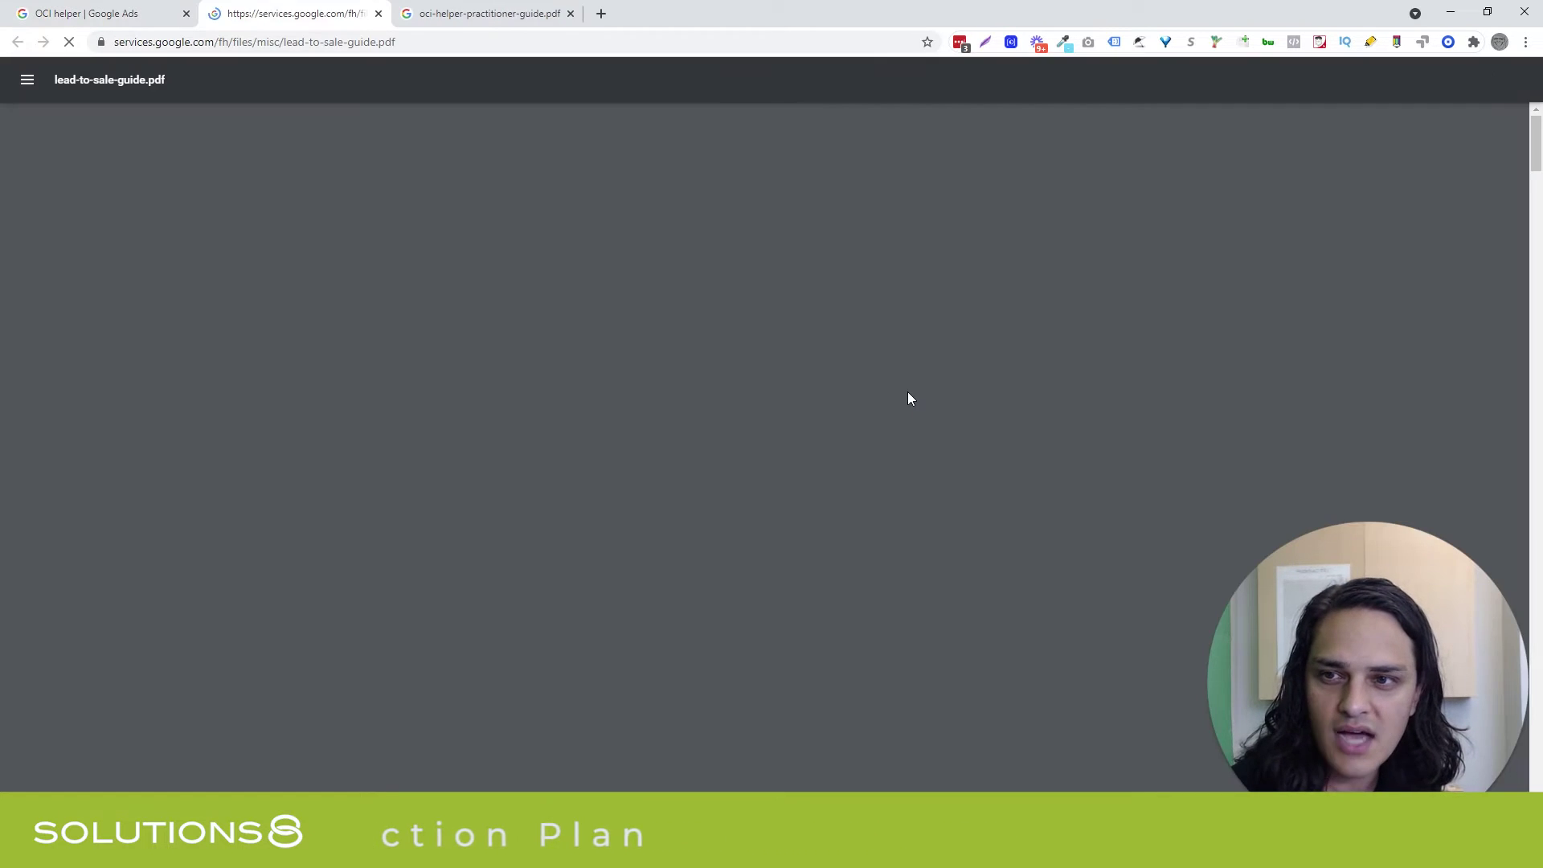
Step: Skim the 23-page lead-to-sale-guide.pdf, then return to the OCI helper questionnaire tab
{"action": "scroll", "coordinate": [909, 399], "scroll_direction": "down", "scroll_amount": 12}
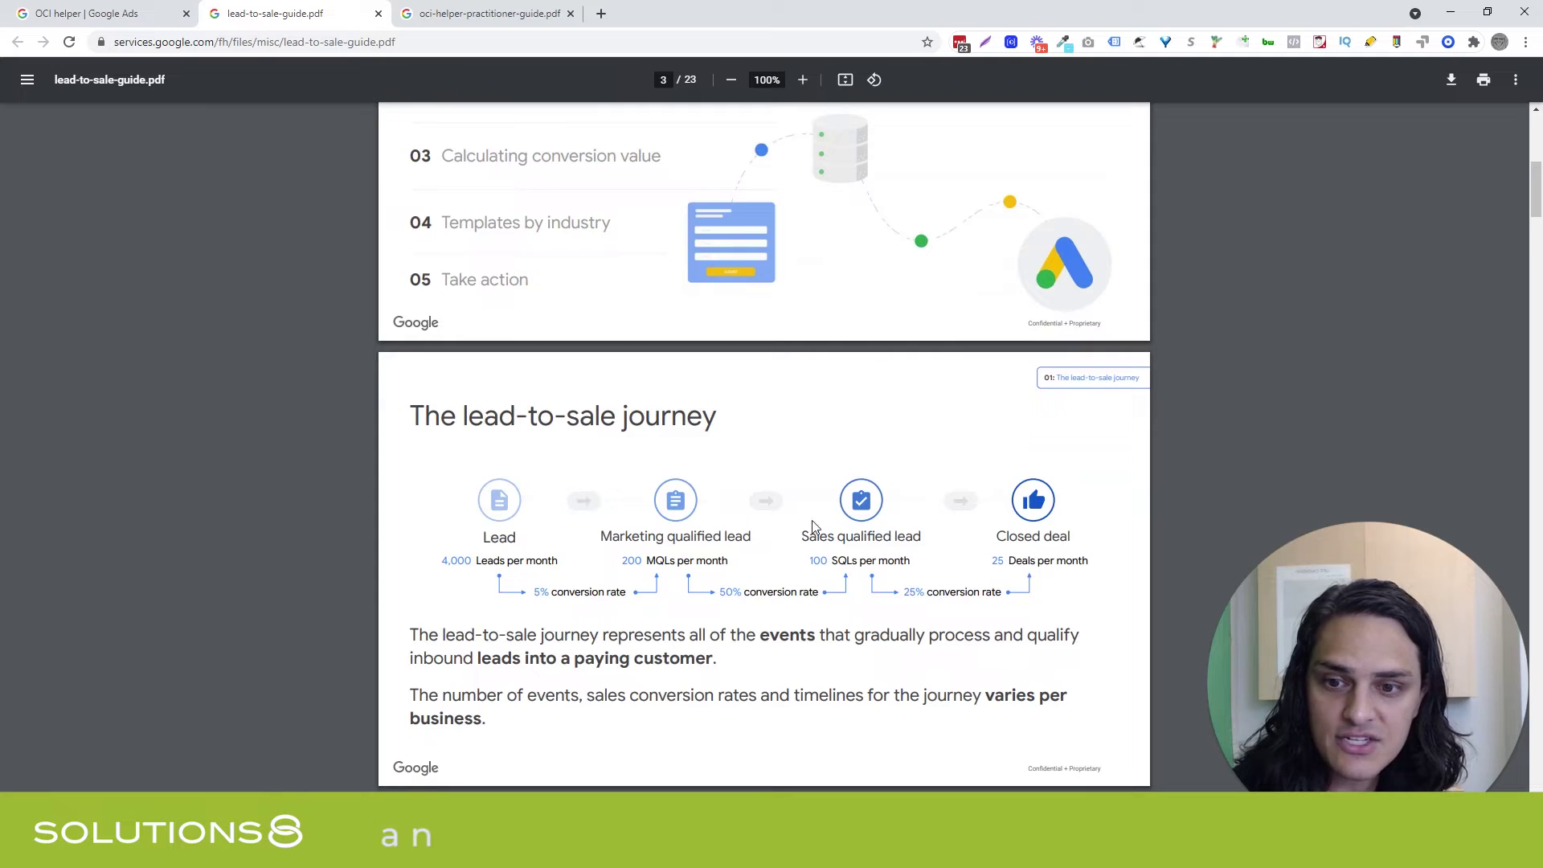
{"action": "scroll", "coordinate": [763, 442], "scroll_direction": "down", "scroll_amount": 8}
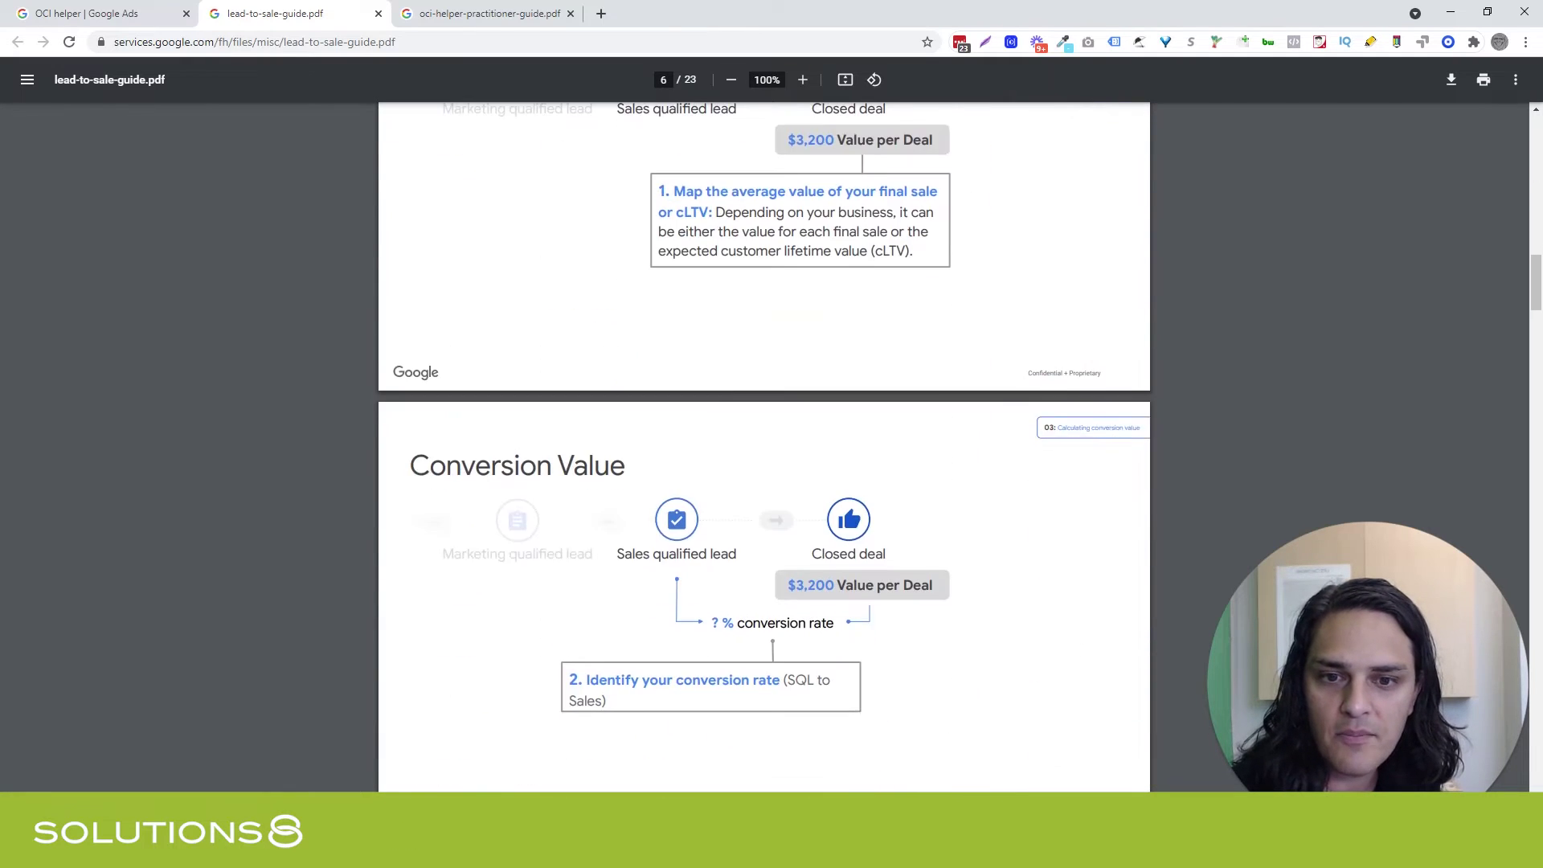
{"action": "scroll", "coordinate": [763, 442], "scroll_direction": "down", "scroll_amount": 10}
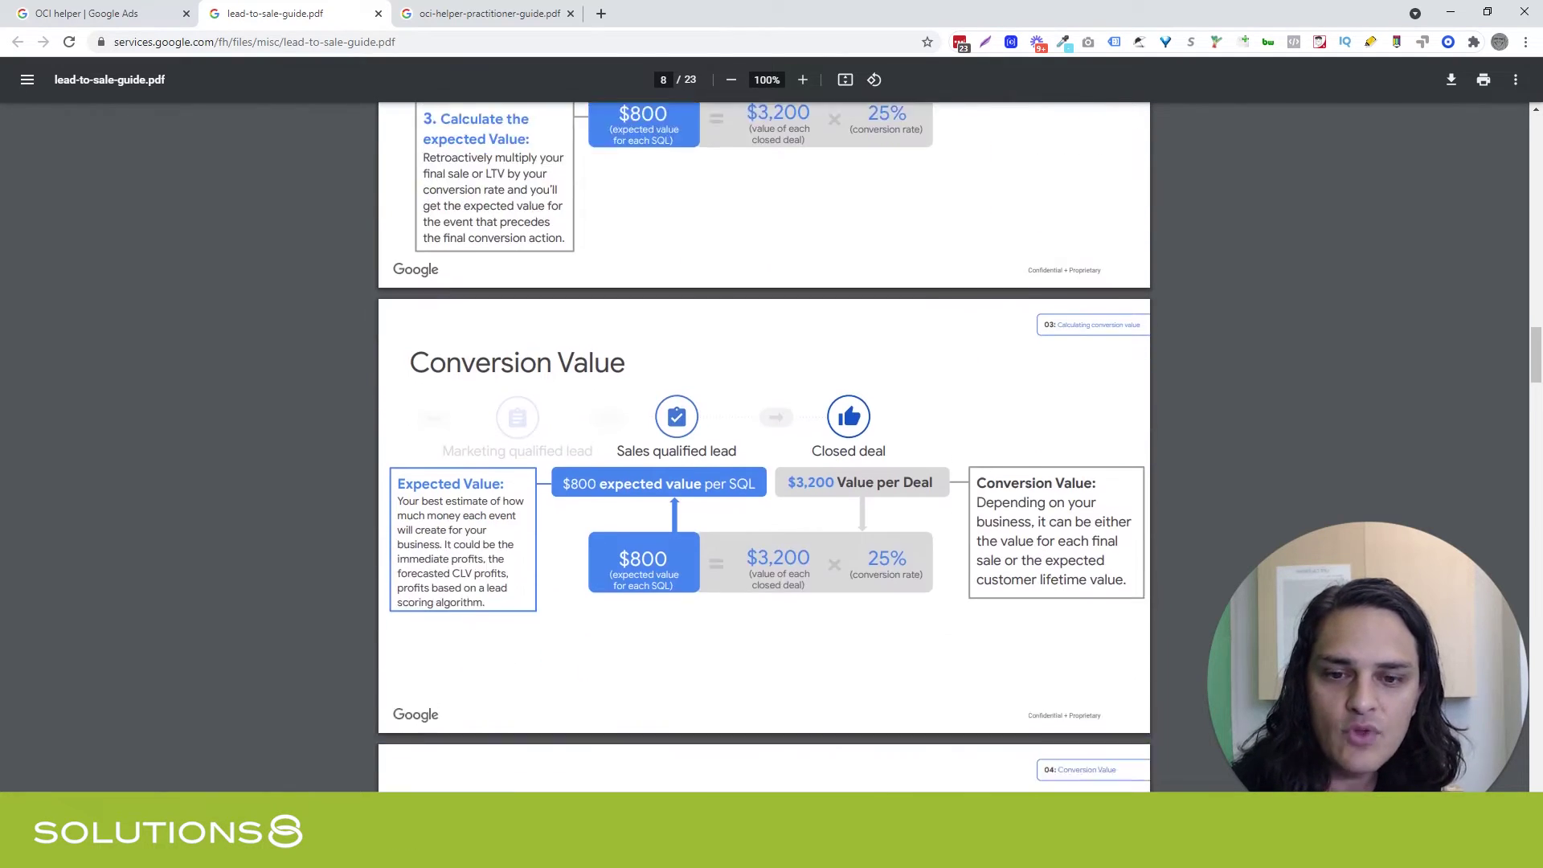
{"action": "scroll", "coordinate": [755, 544], "scroll_direction": "down", "scroll_amount": 8}
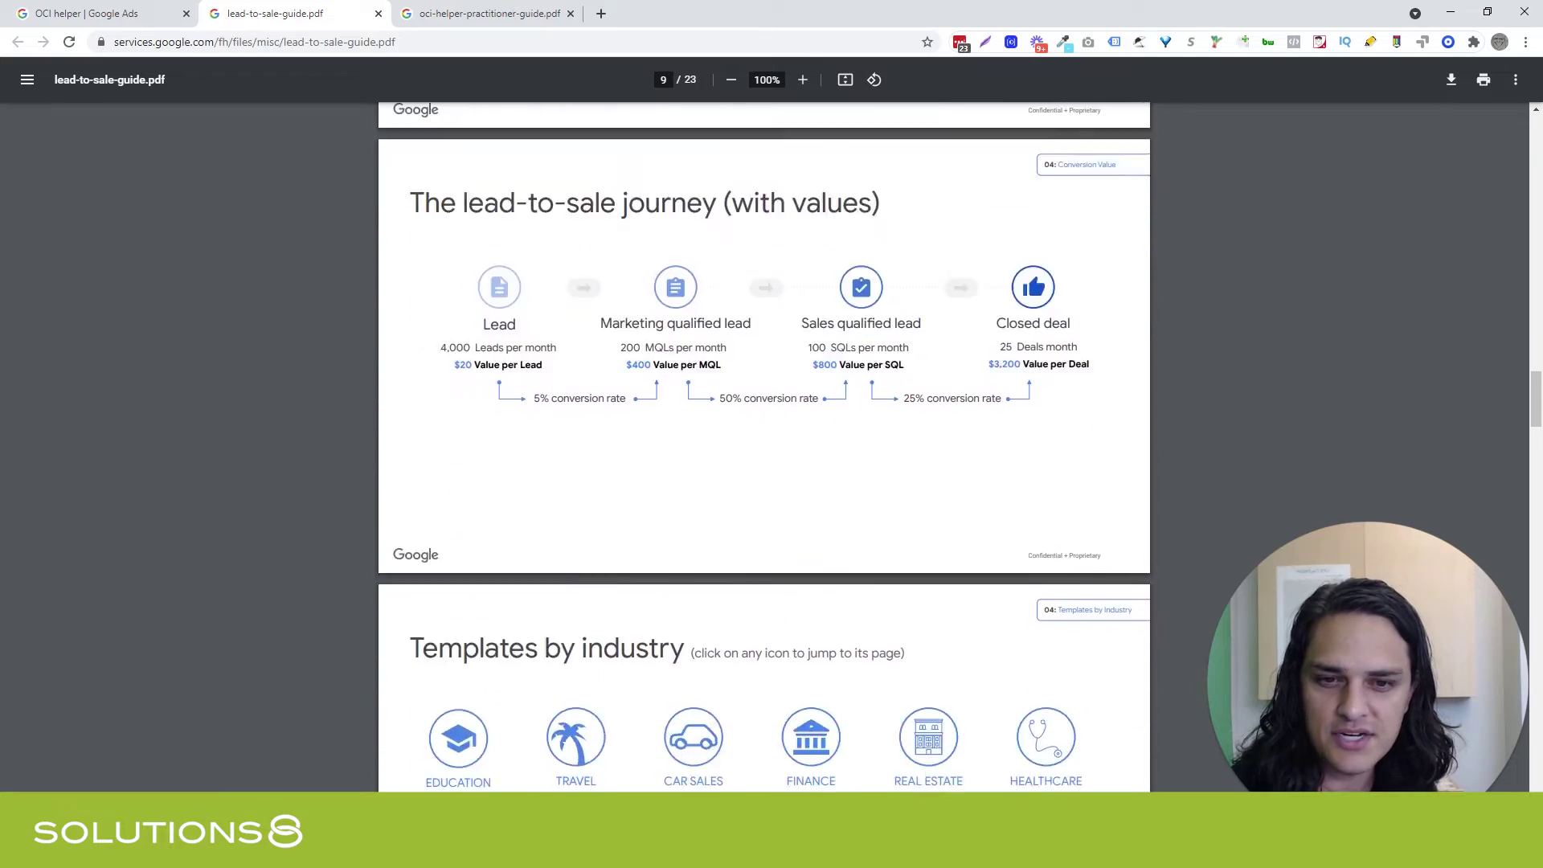
{"action": "scroll", "coordinate": [755, 544], "scroll_direction": "down", "scroll_amount": 20}
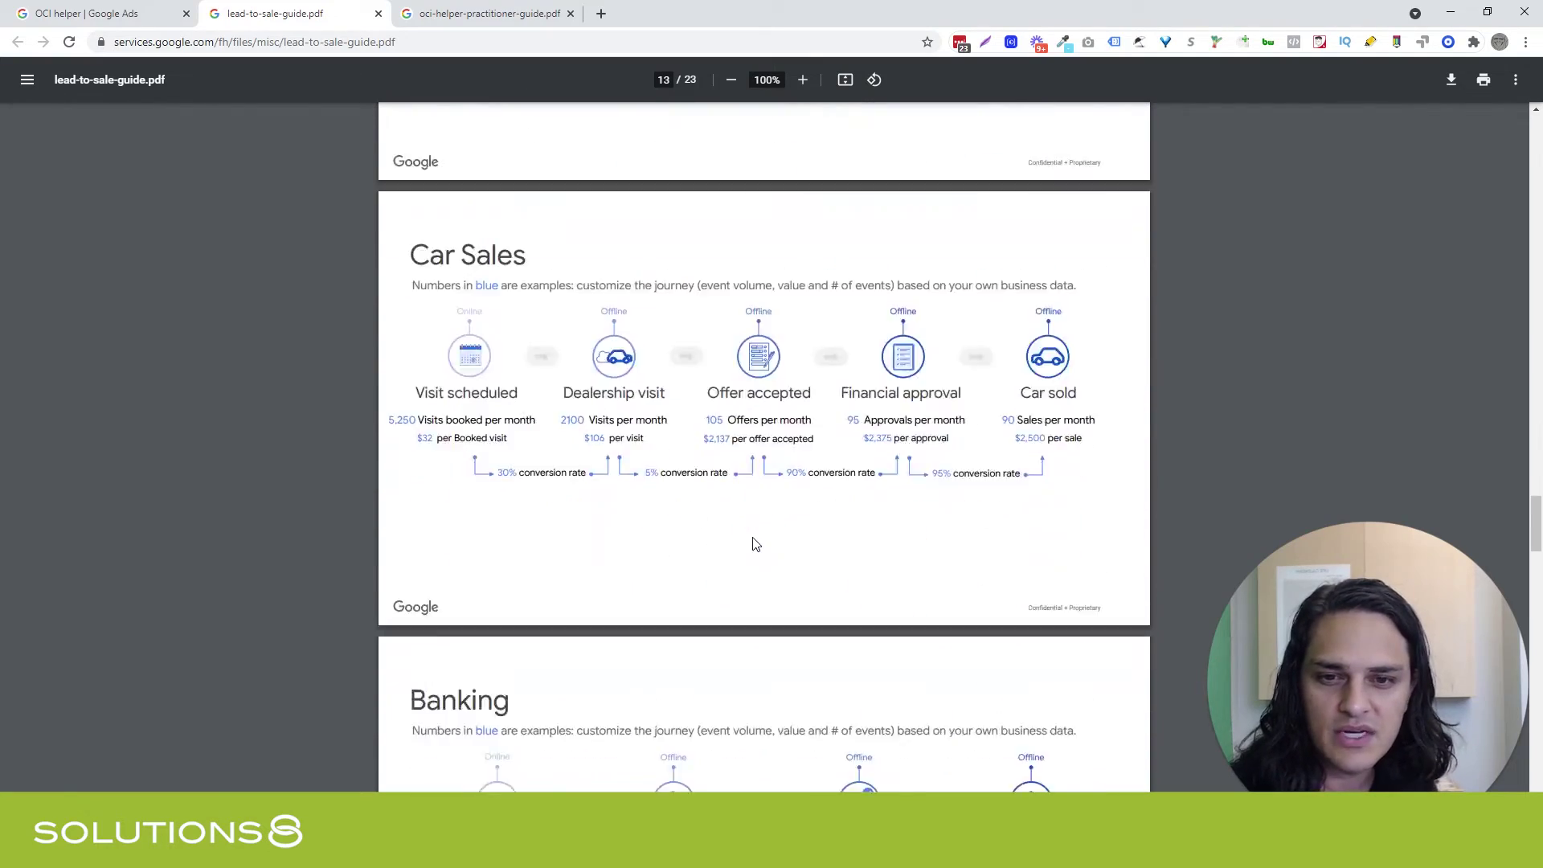
{"action": "scroll", "coordinate": [755, 544], "scroll_direction": "down", "scroll_amount": 10}
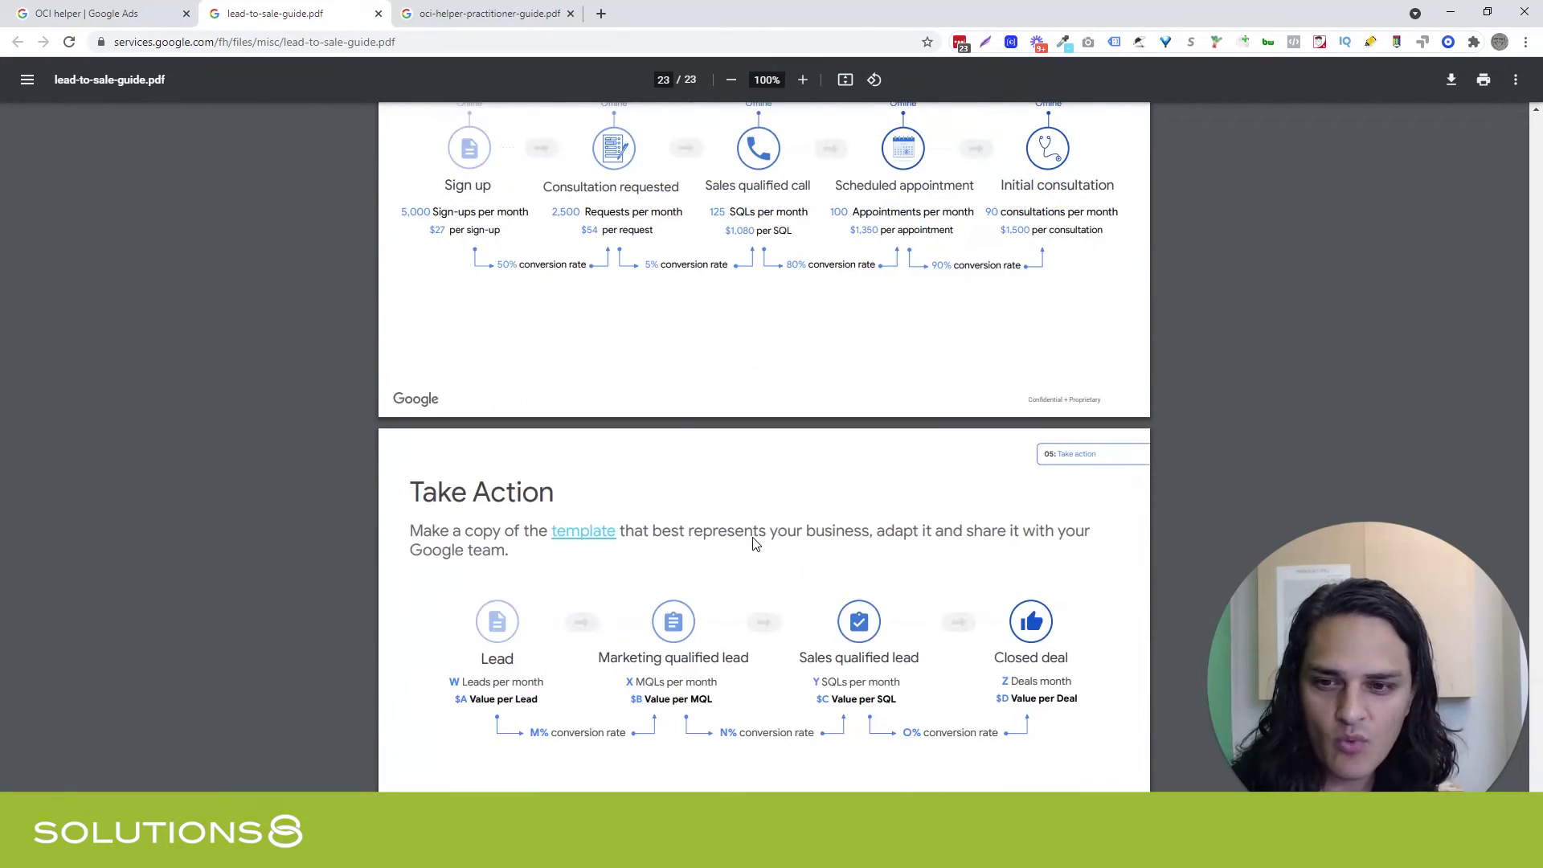
{"action": "scroll", "coordinate": [631, 517], "scroll_direction": "up", "scroll_amount": 20}
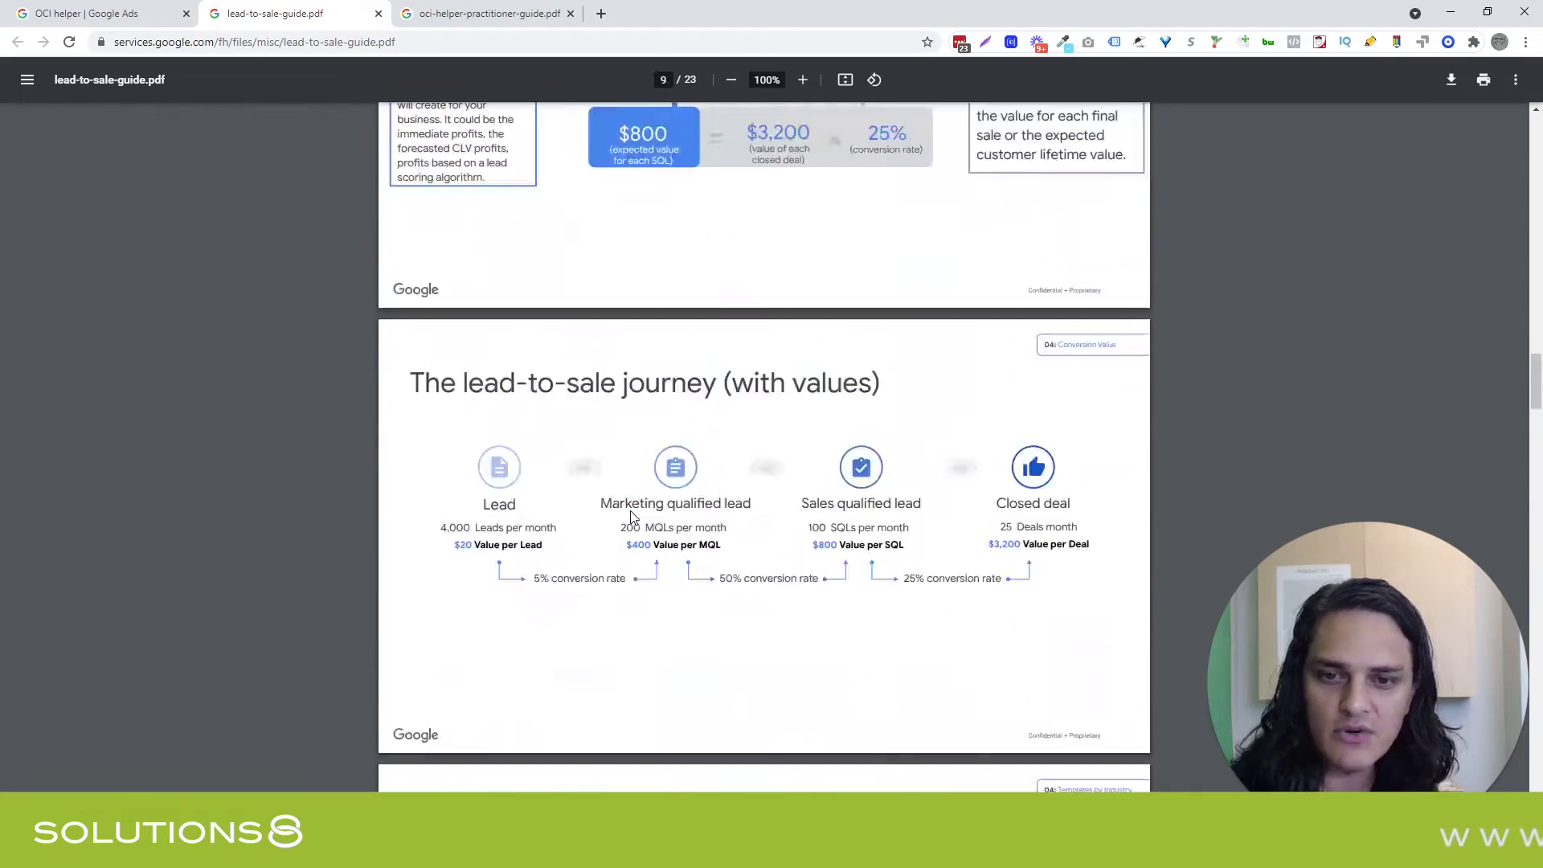
{"action": "scroll", "coordinate": [631, 517], "scroll_direction": "up", "scroll_amount": 2}
Step: Answer Yes to identified journey actions, '90 days or less' conversion lag, and '30 or more' monthly conversions
{"action": "left_click", "coordinate": [129, 14]}
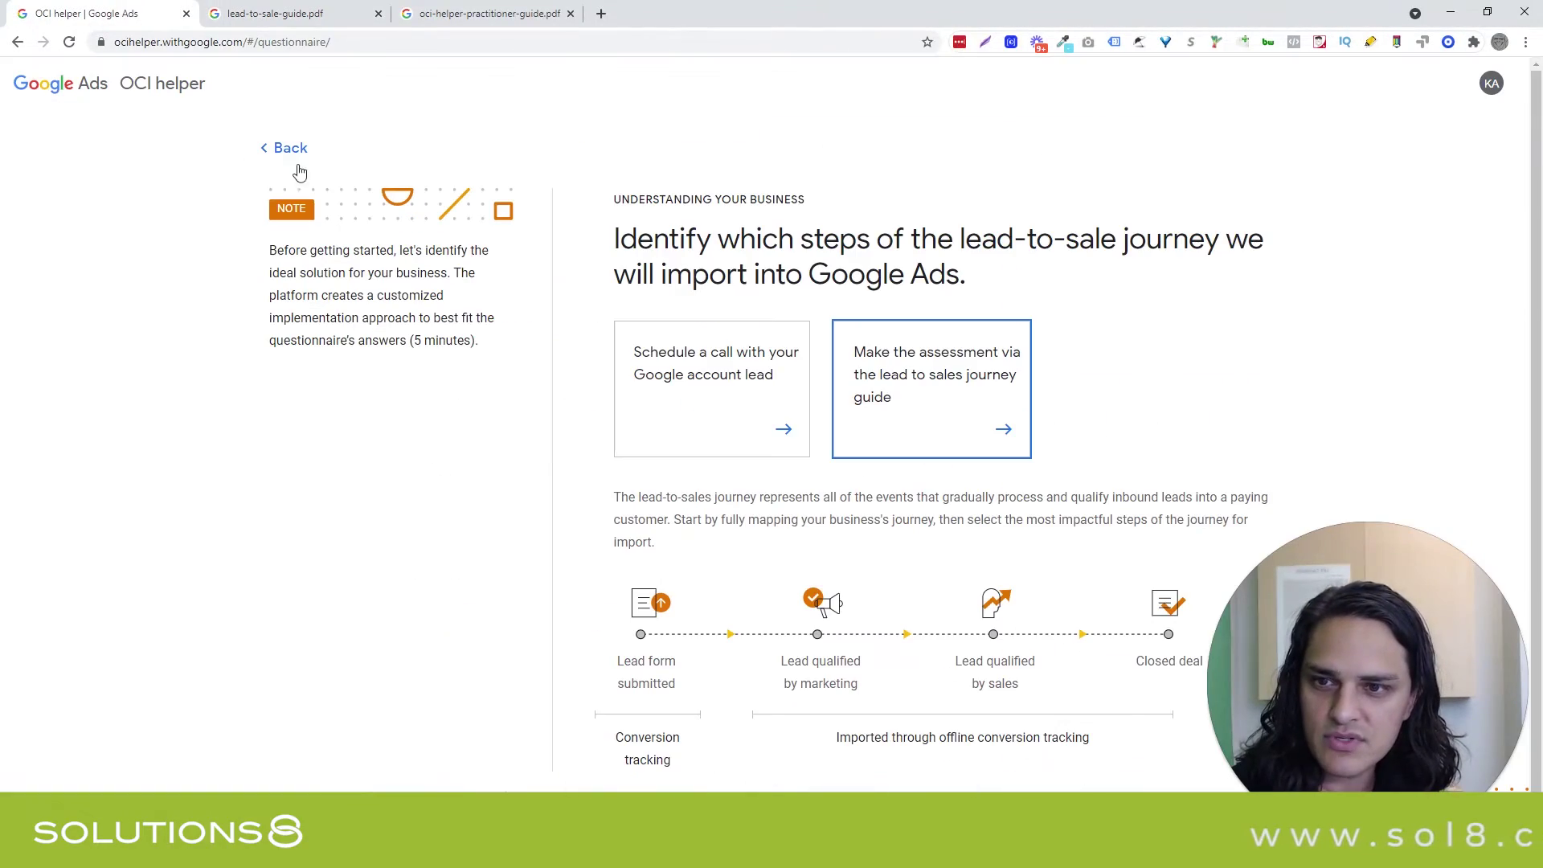
{"action": "left_click", "coordinate": [283, 149]}
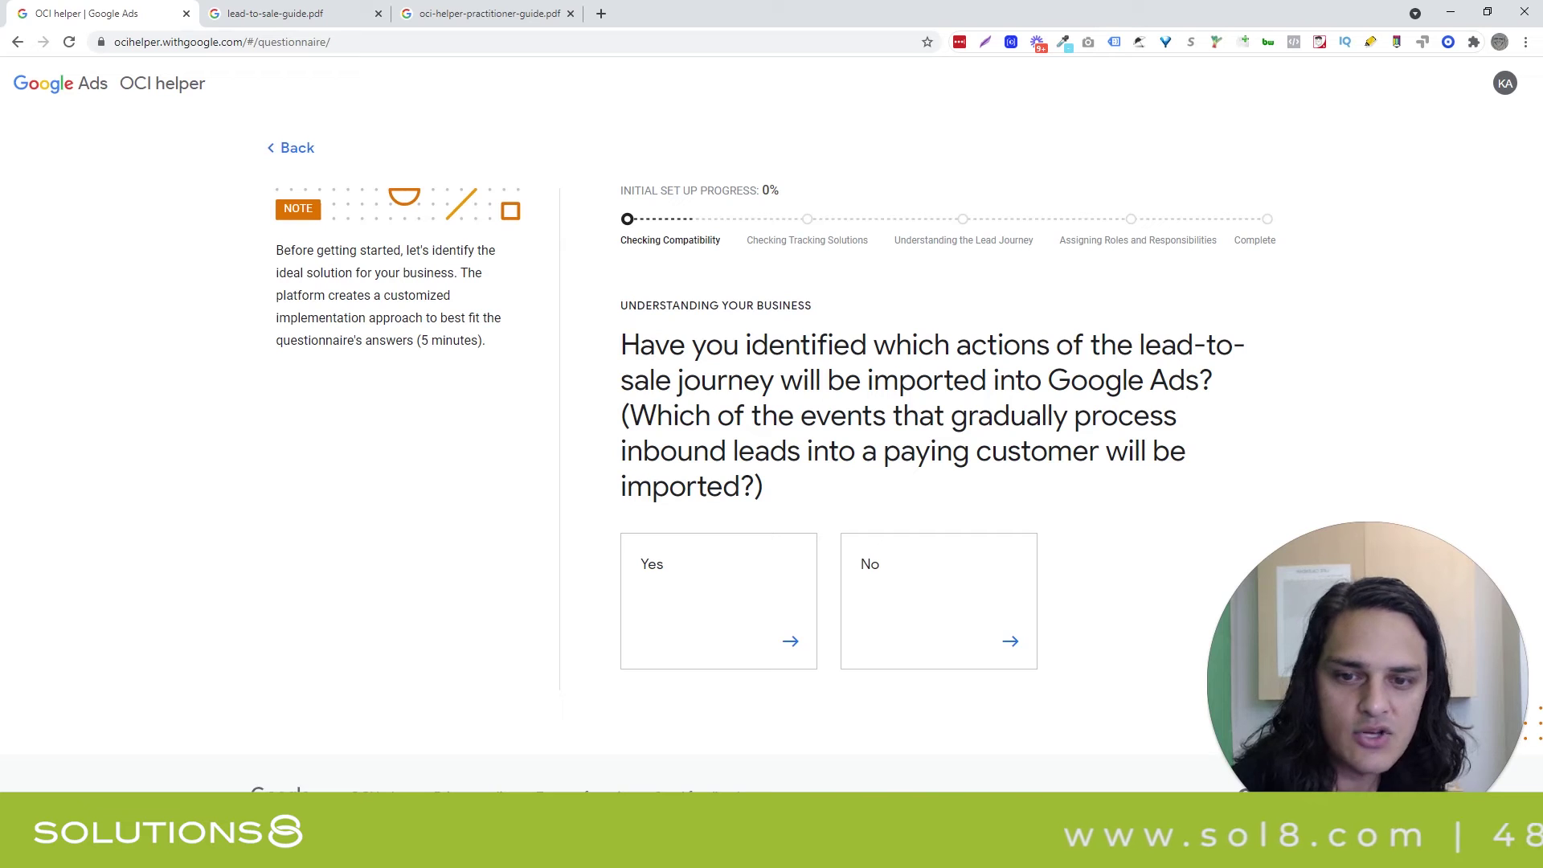
{"action": "left_click", "coordinate": [753, 615]}
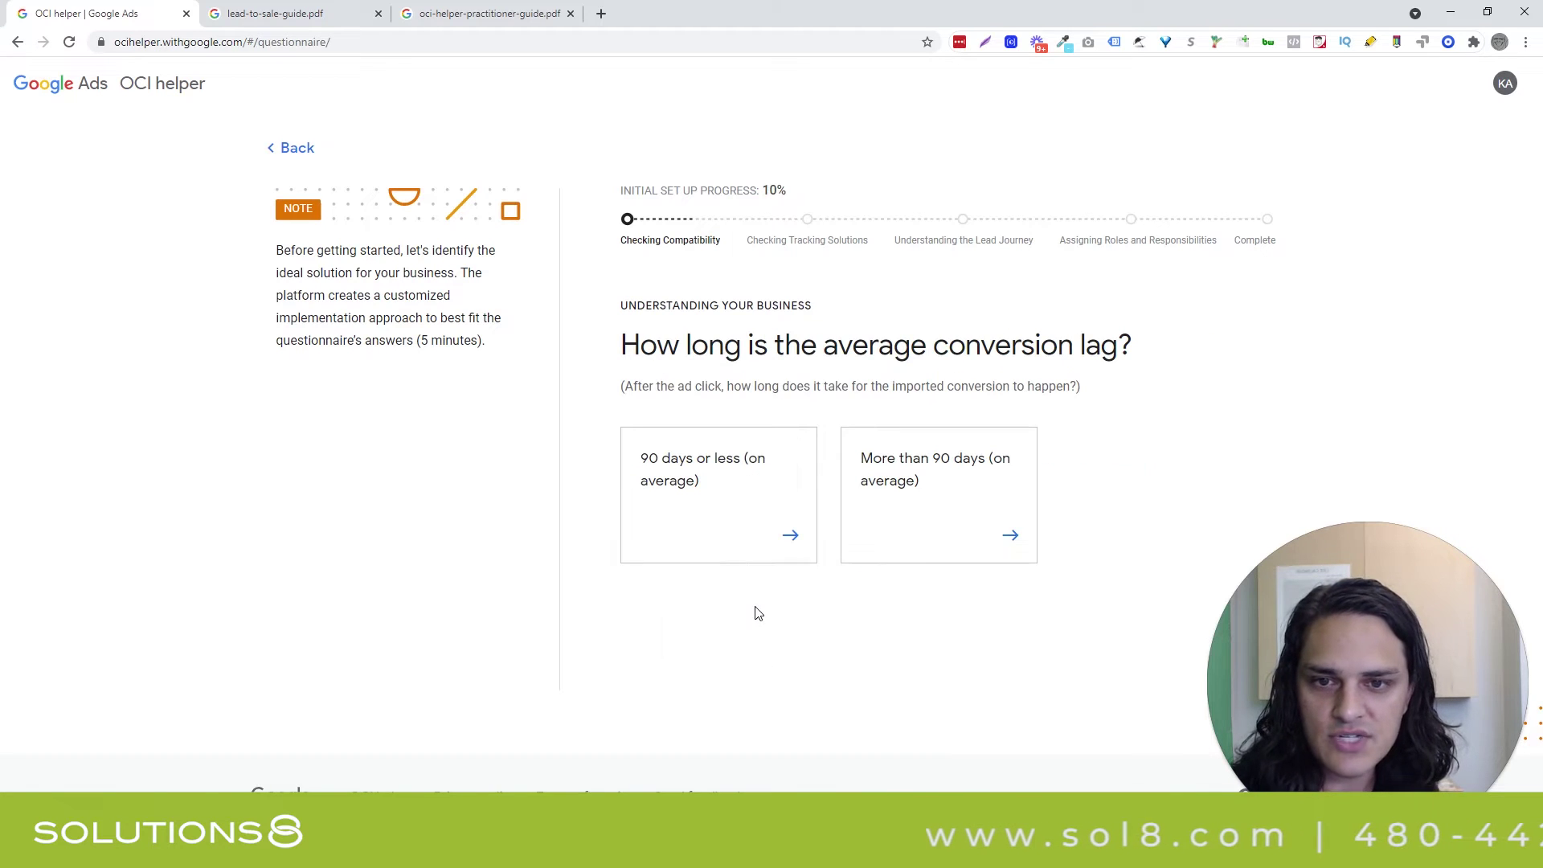
{"action": "left_click", "coordinate": [753, 482]}
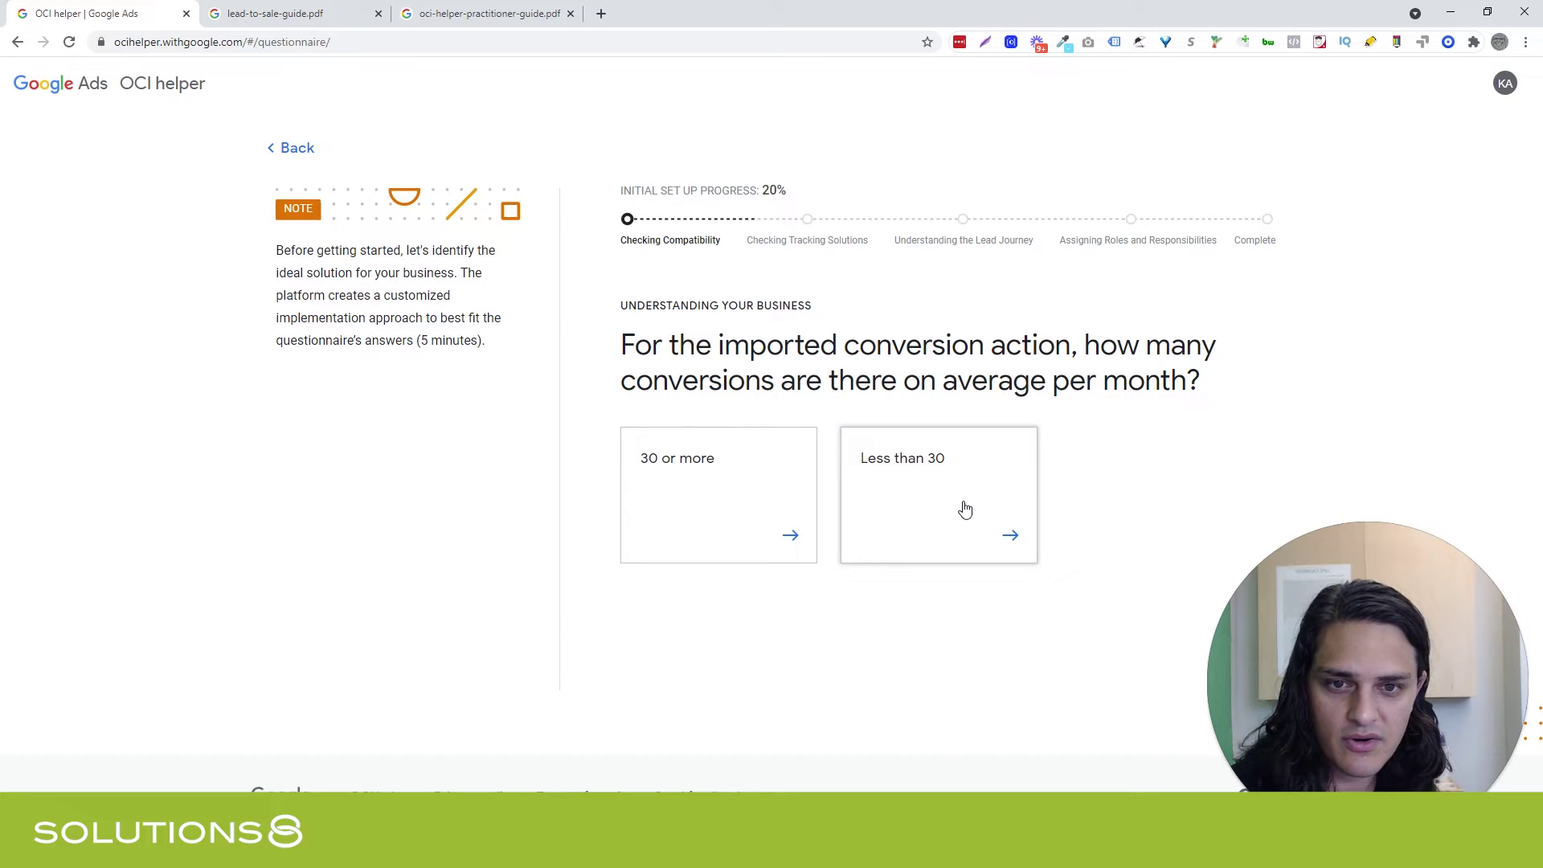
{"action": "left_click", "coordinate": [667, 487]}
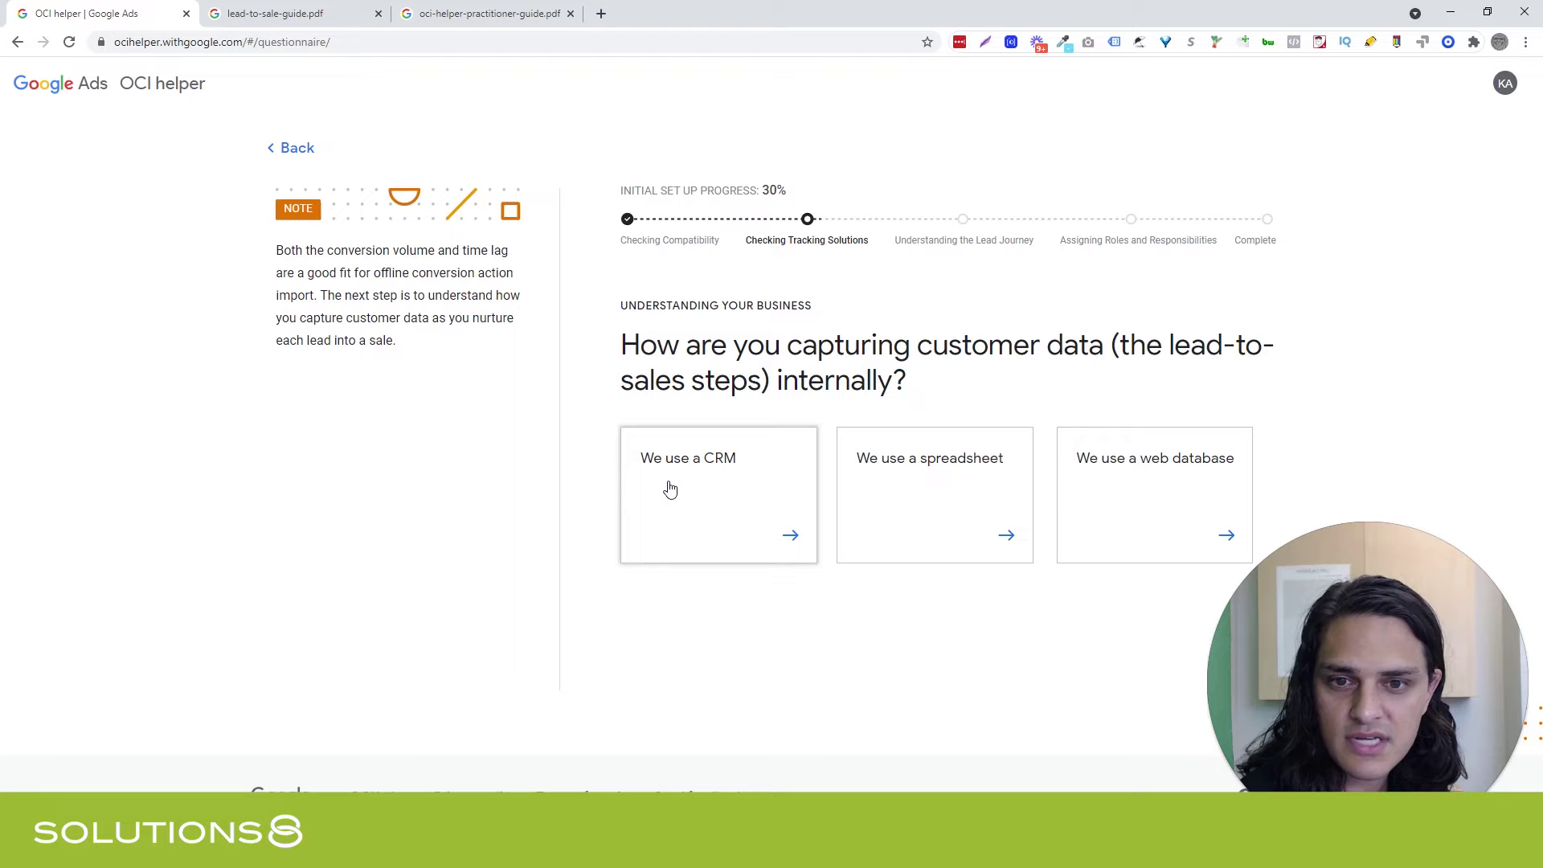
{"action": "left_click", "coordinate": [288, 153]}
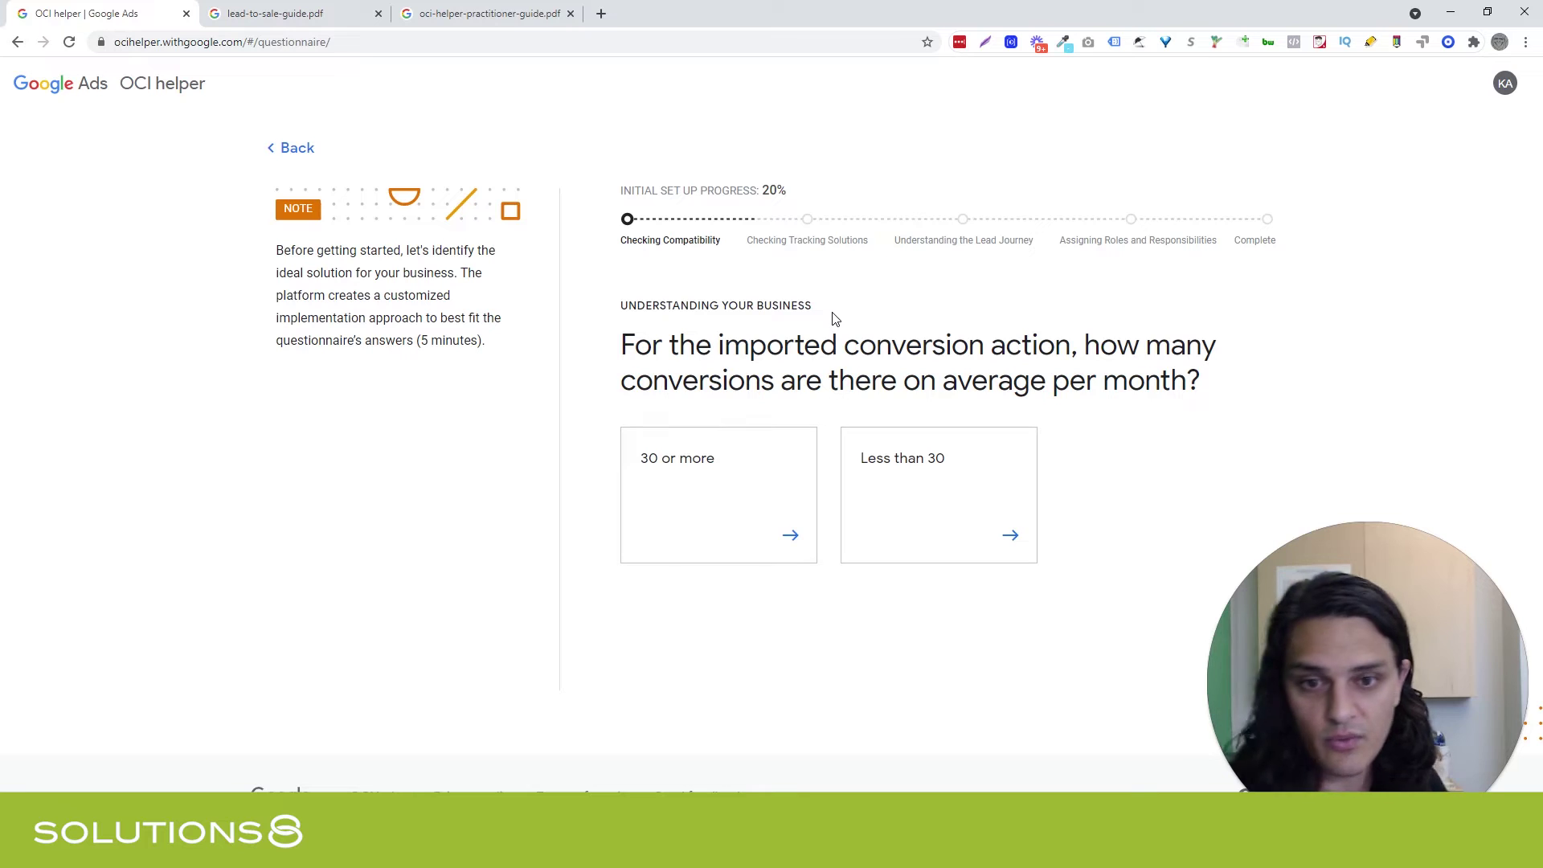
{"action": "left_click", "coordinate": [651, 528]}
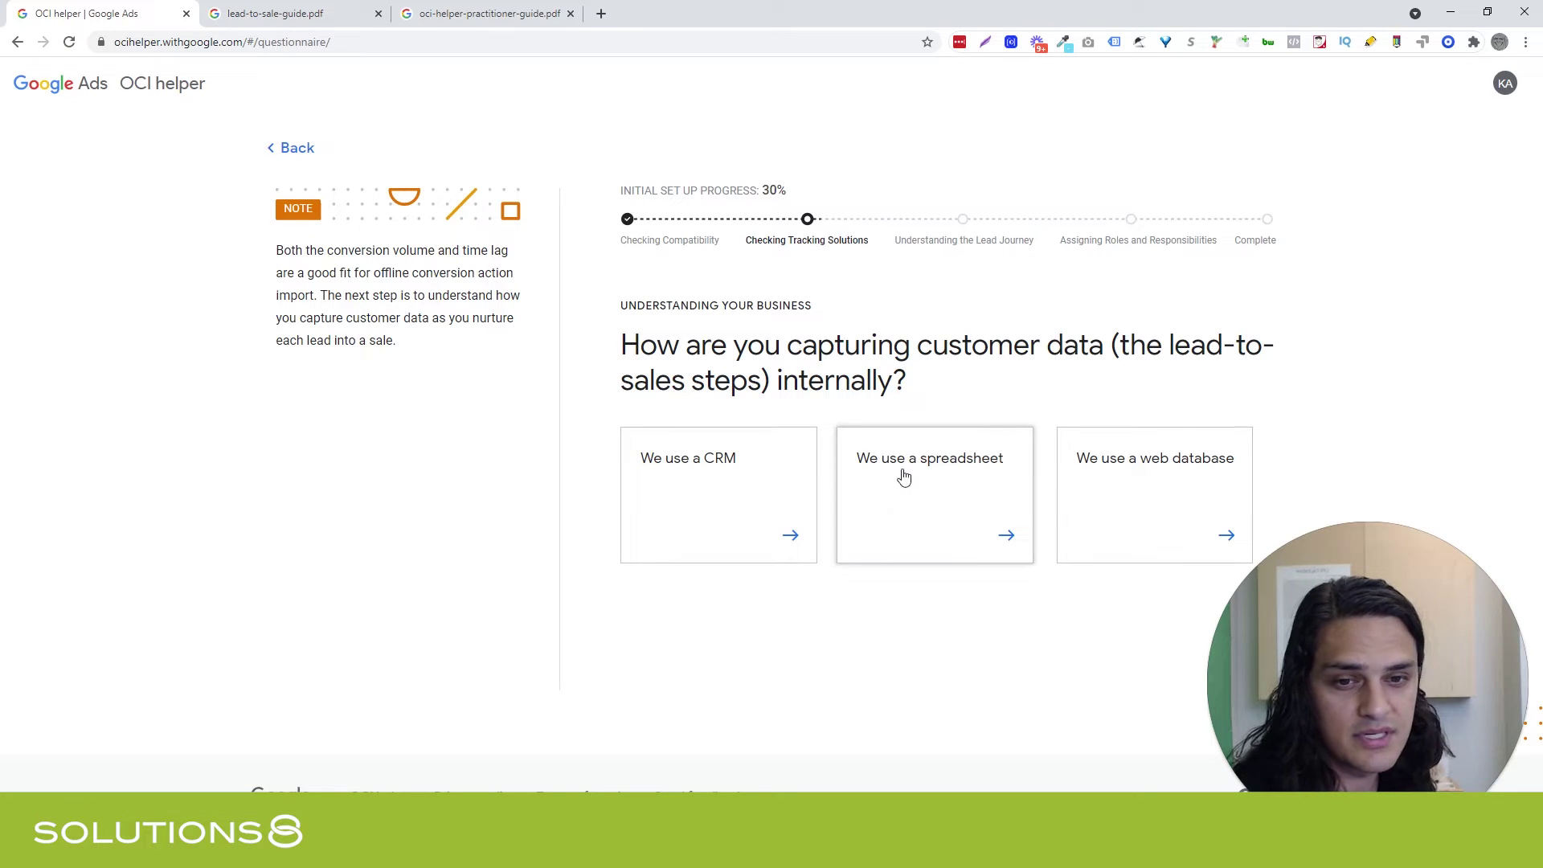
Step: Choose 'We use a CRM' with 'Zapier compatible CRMs', then opt to use Zapier for the import
{"action": "left_click", "coordinate": [721, 500]}
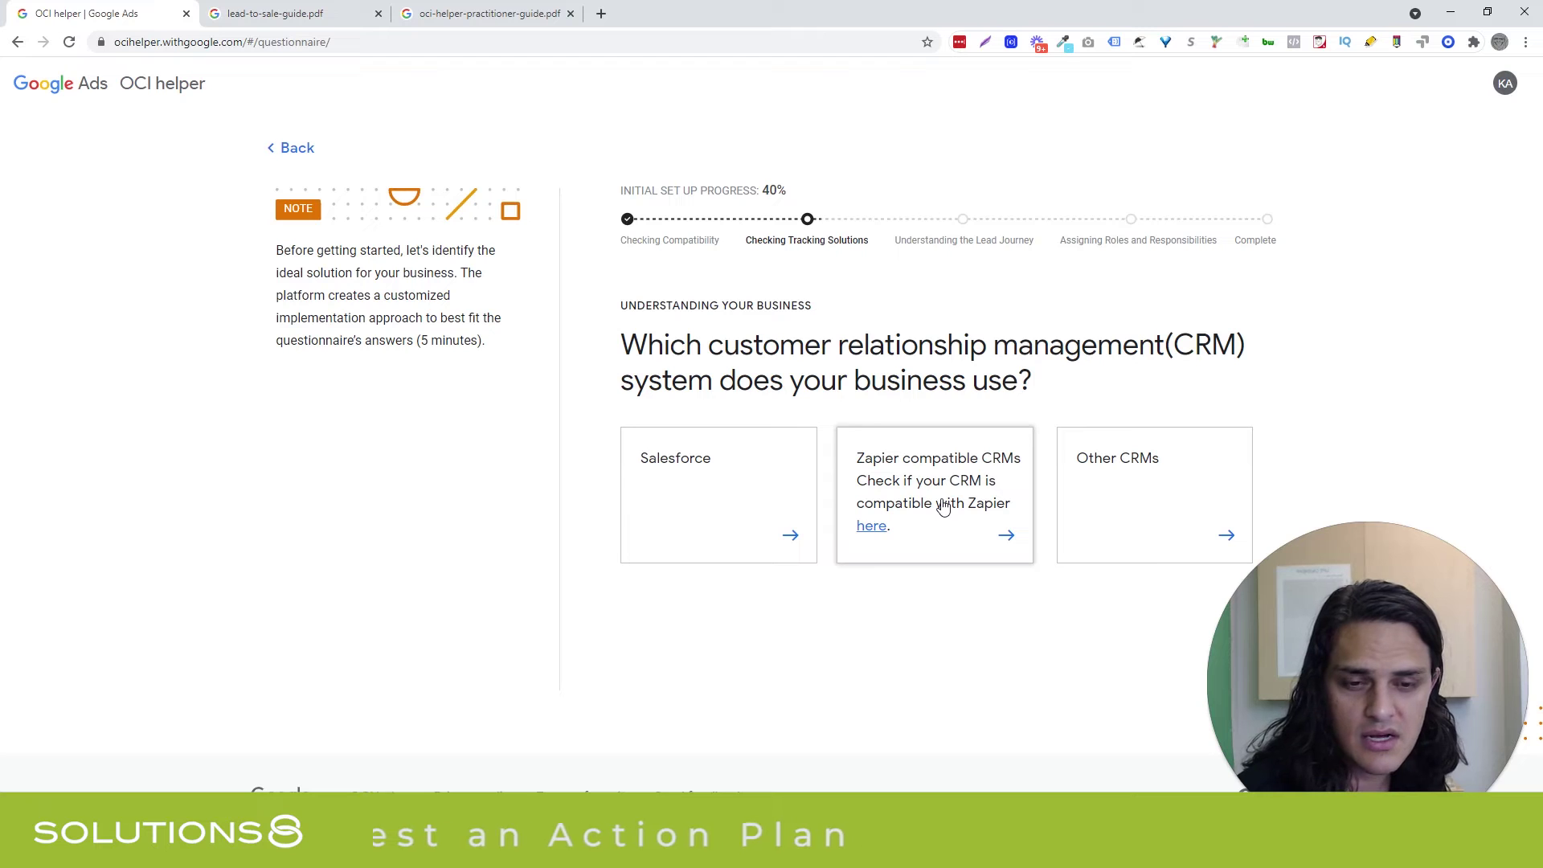
{"action": "left_click", "coordinate": [902, 510]}
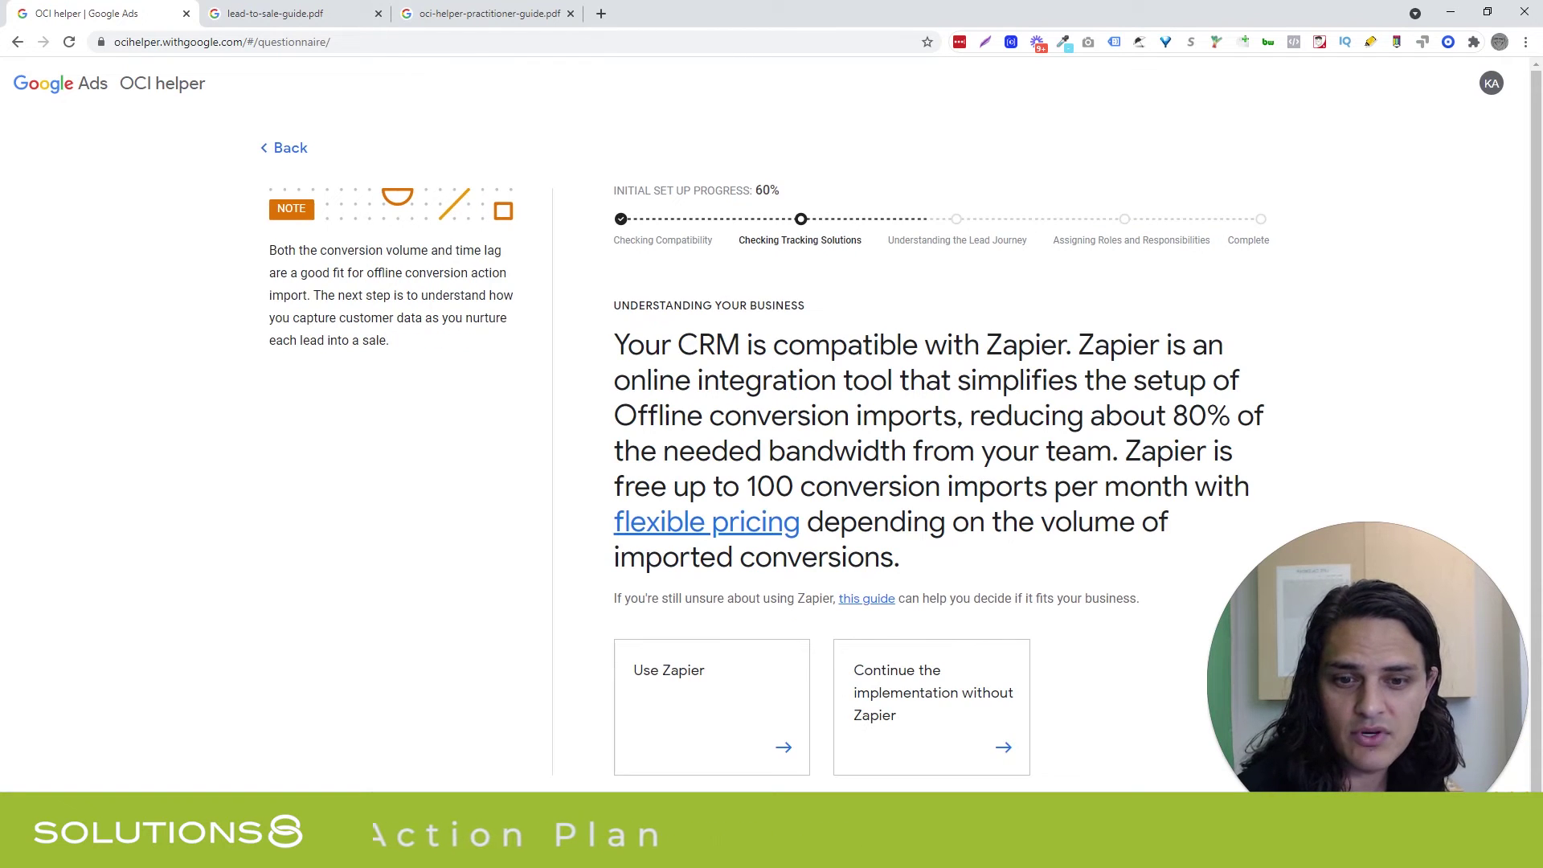
{"action": "scroll", "coordinate": [901, 421], "scroll_direction": "down", "scroll_amount": 1}
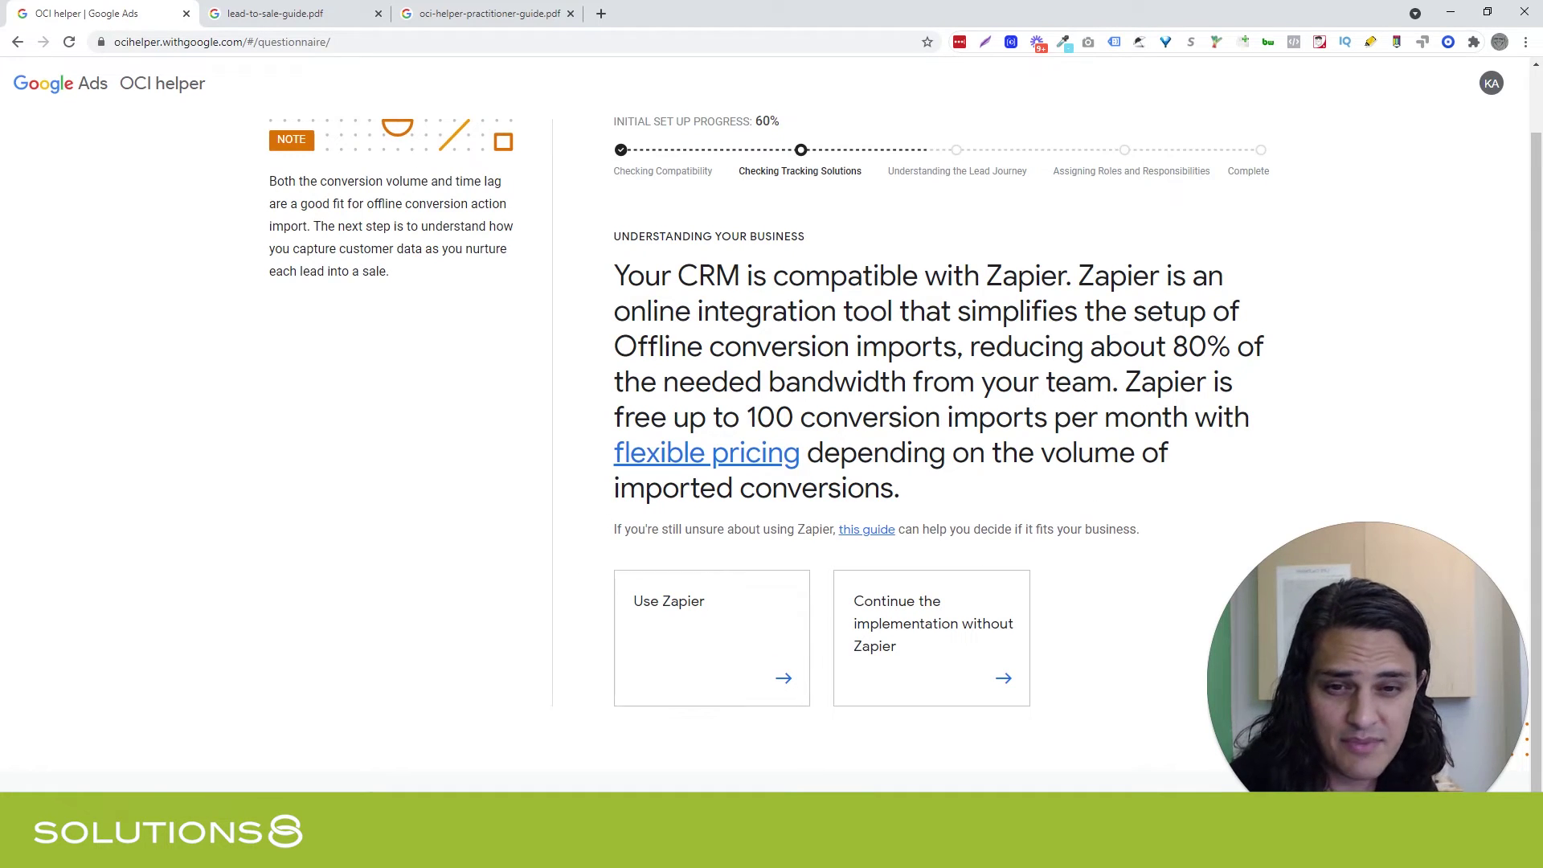
{"action": "left_click_drag", "start_coordinate": [1125, 381], "coordinate": [1208, 382]}
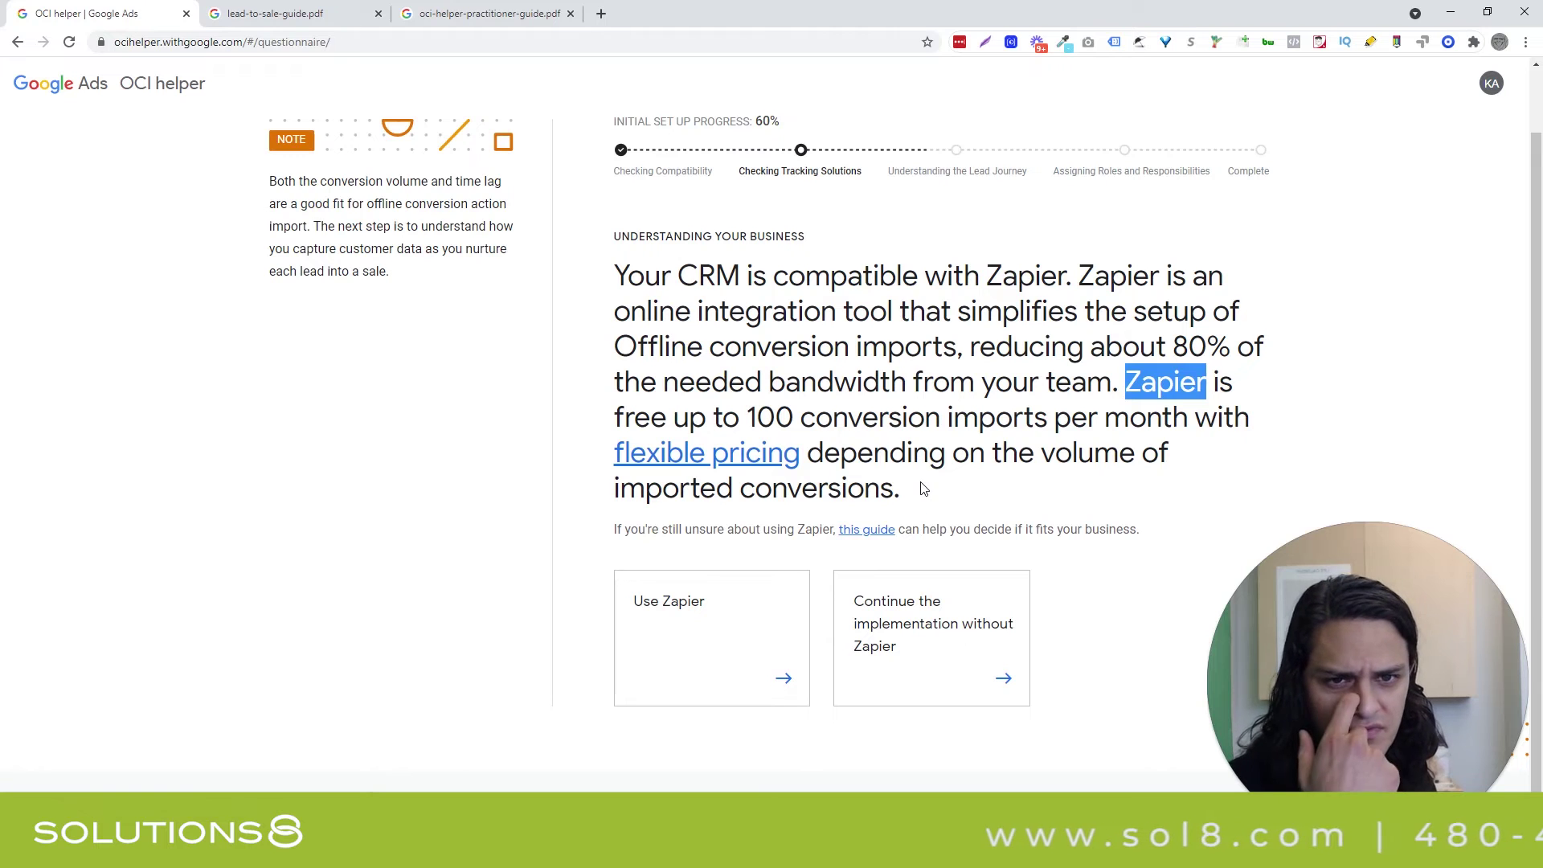
{"action": "left_click", "coordinate": [699, 693]}
Step: Open the platform guide PDF in a new tab, then return to the questionnaire
{"action": "scroll", "coordinate": [889, 419], "scroll_direction": "down", "scroll_amount": 2}
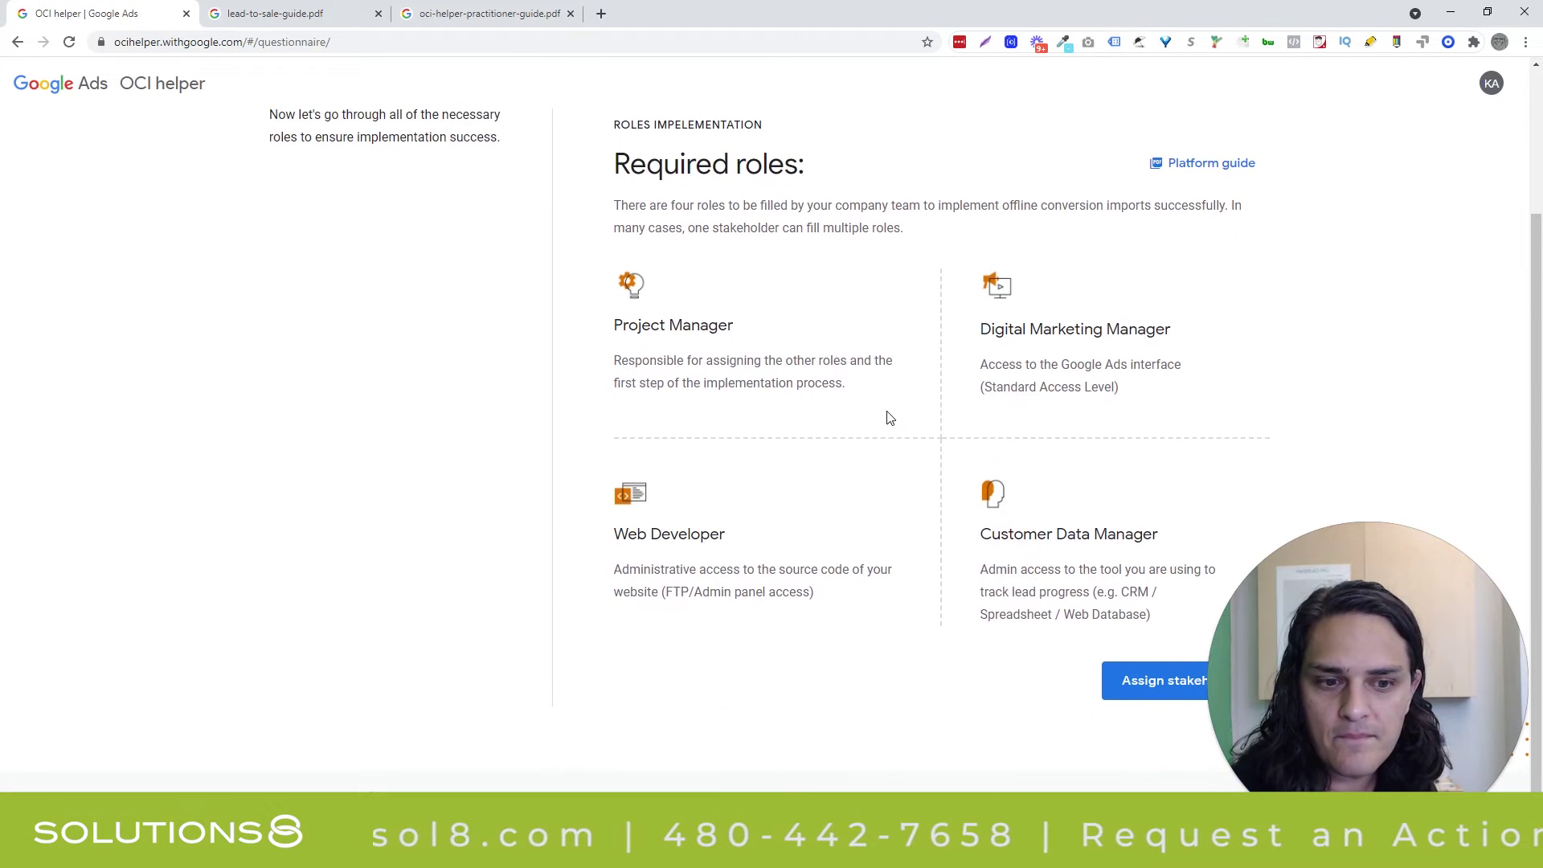
{"action": "scroll", "coordinate": [1169, 312], "scroll_direction": "up", "scroll_amount": 1}
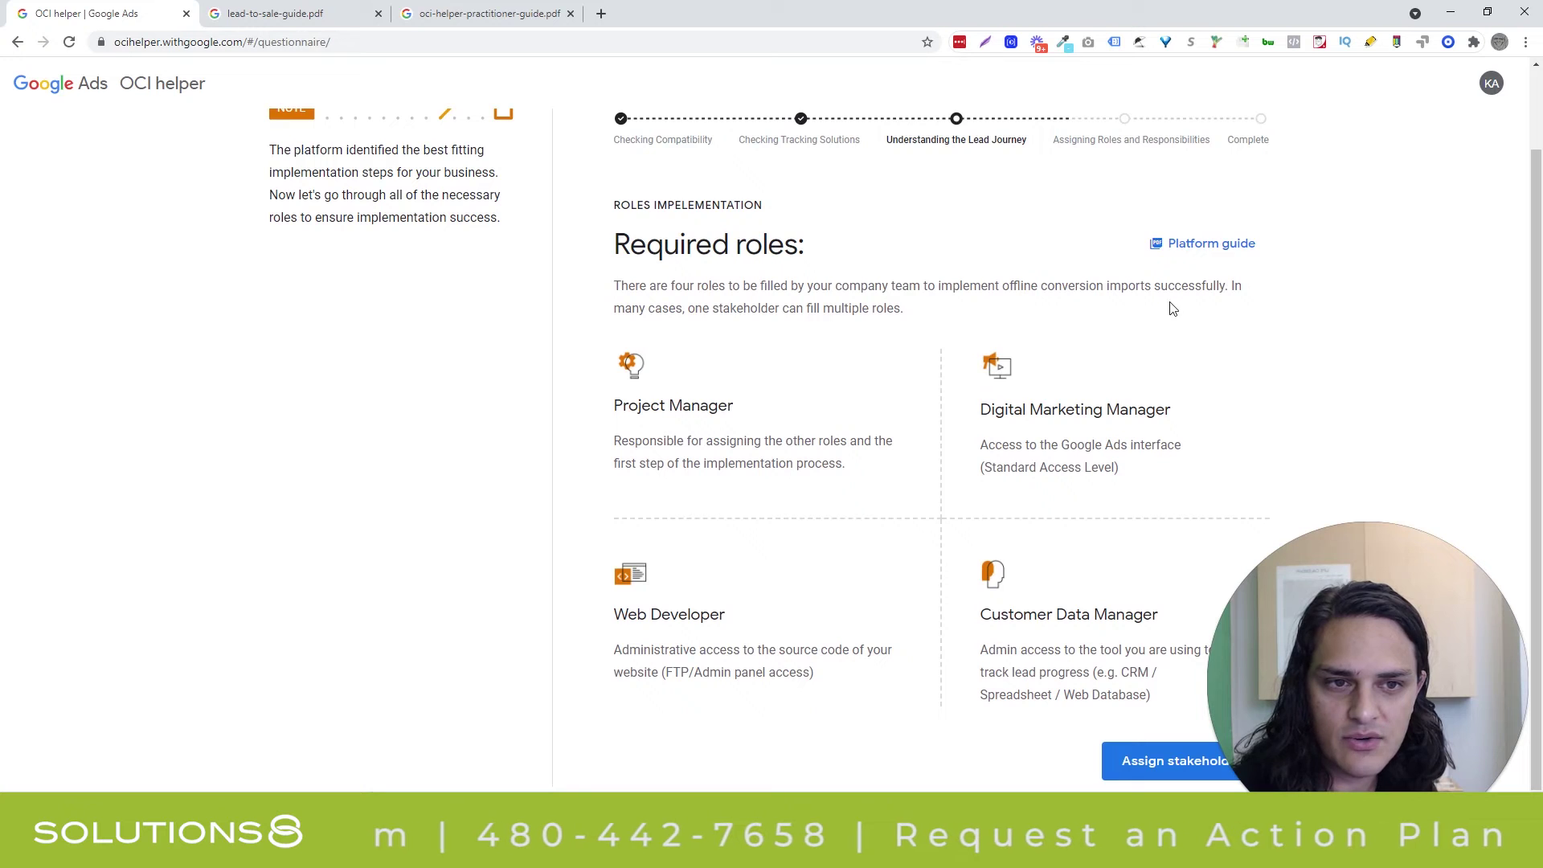
{"action": "left_click", "coordinate": [1189, 245]}
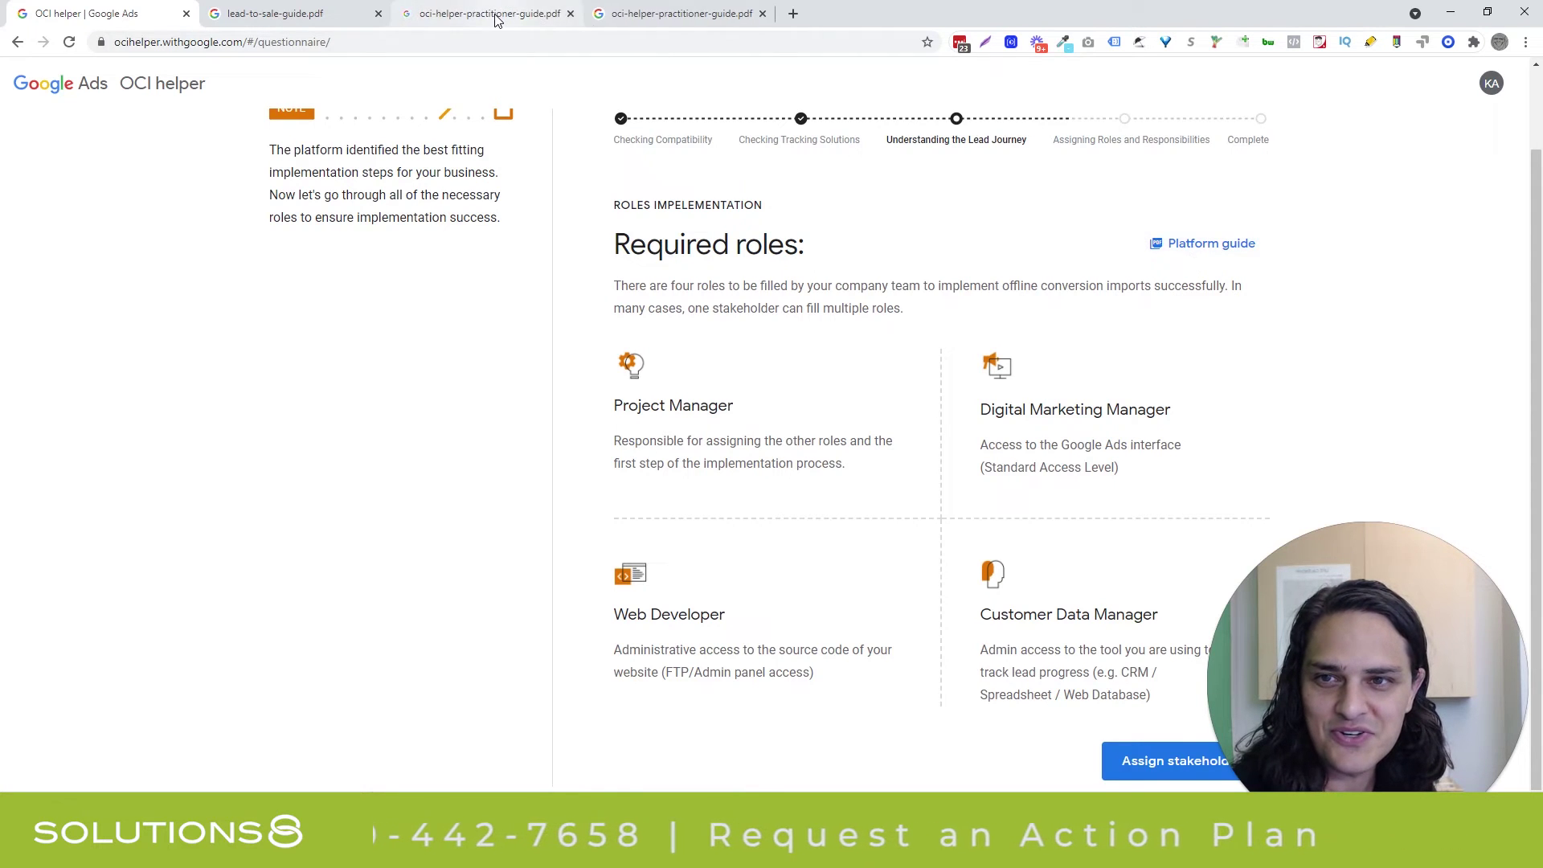
{"action": "left_click", "coordinate": [496, 20]}
{"action": "key", "text": "ctrl+1"}
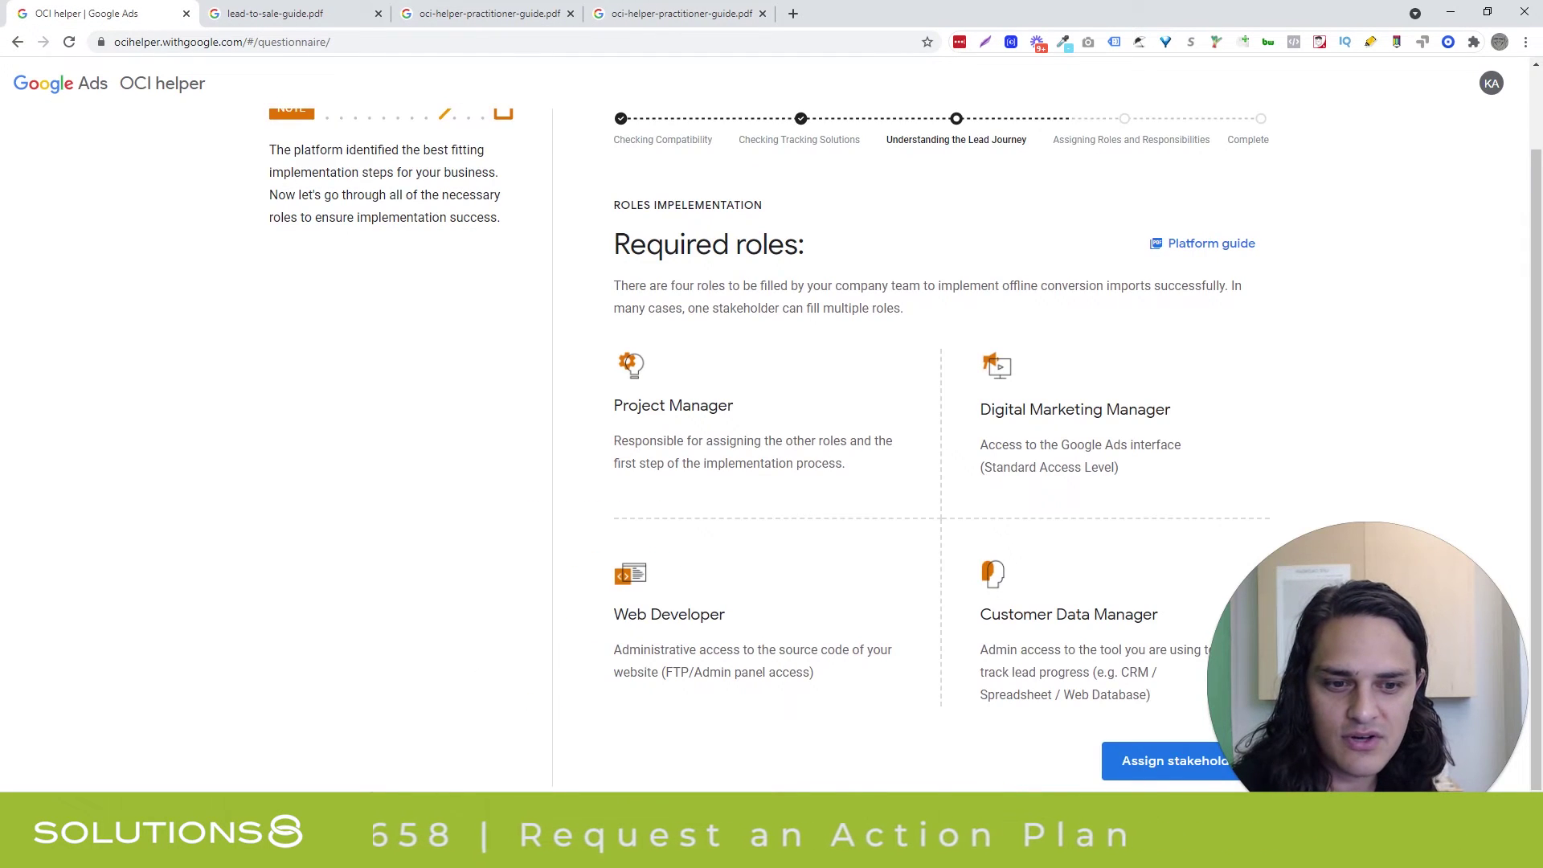
Step: Continue to the Assign stakeholders page, with one Project Manager listed at 90%
{"action": "left_click", "coordinate": [1153, 767]}
{"action": "scroll", "coordinate": [612, 359], "scroll_direction": "down", "scroll_amount": 2}
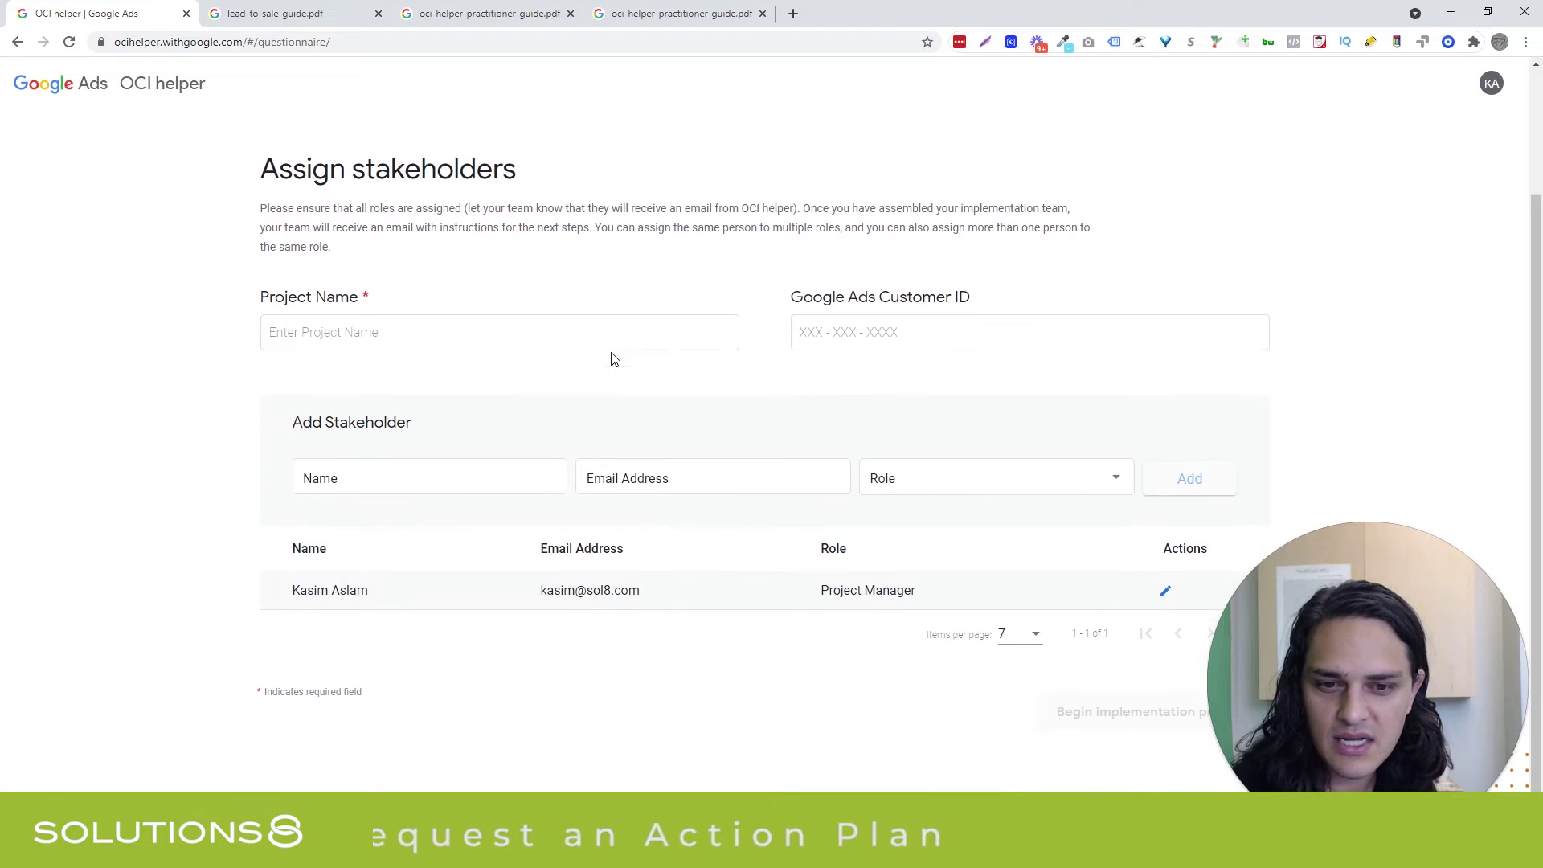
{"action": "scroll", "coordinate": [612, 359], "scroll_direction": "up", "scroll_amount": 2}
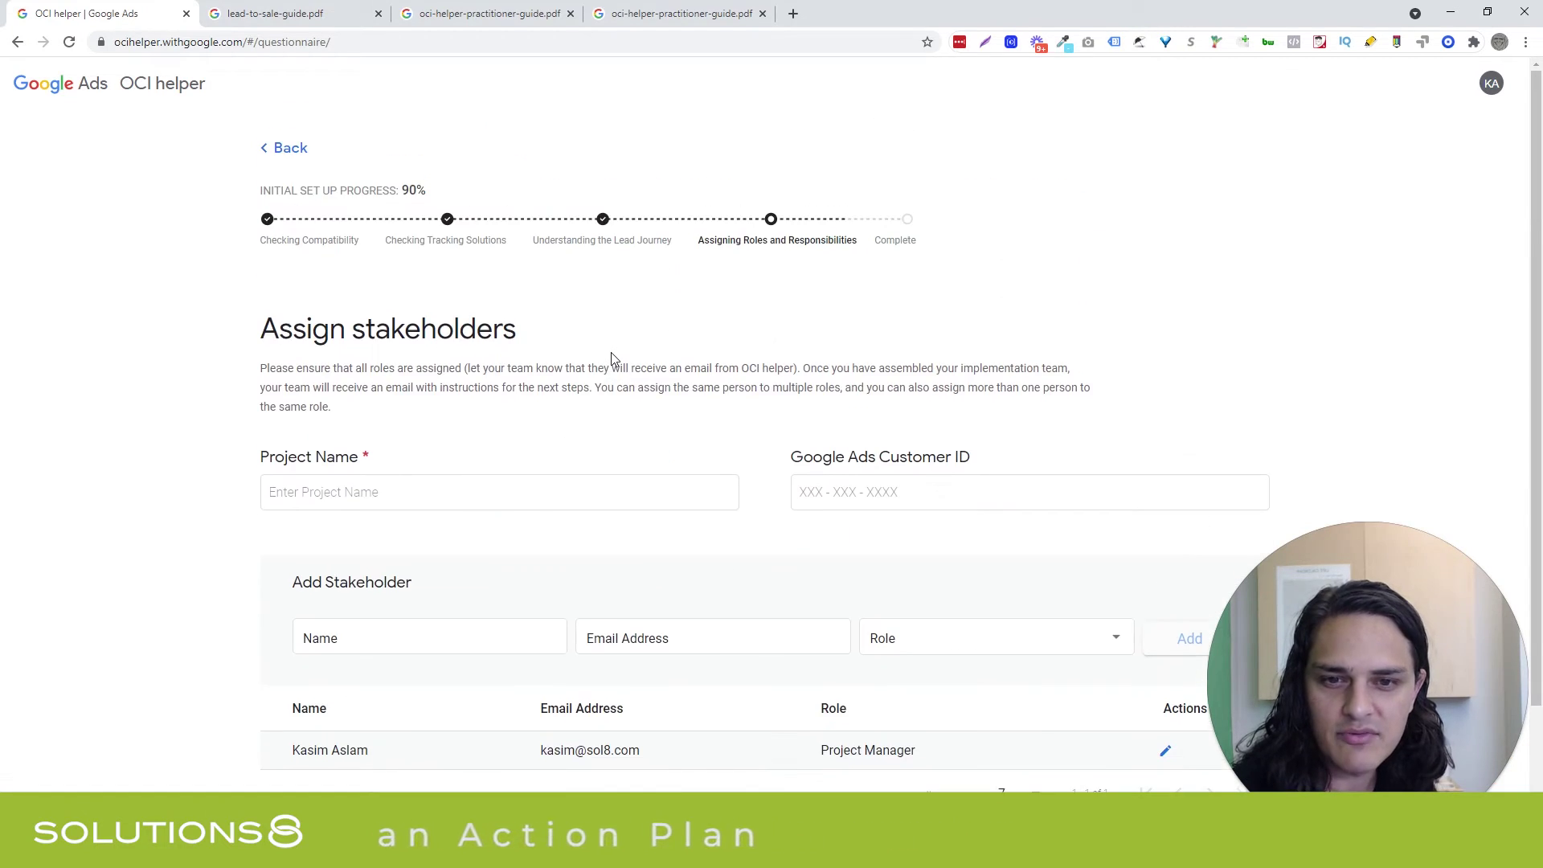